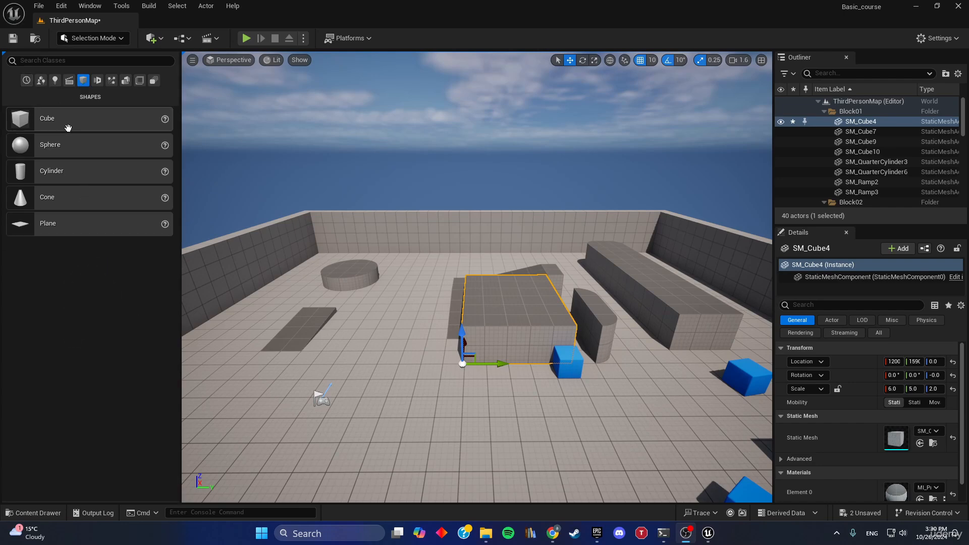
Step: Place a cube on the floor between the thin ramp and the large block, and move it to X 1260
left_click_drag(66, 120, 398, 299)
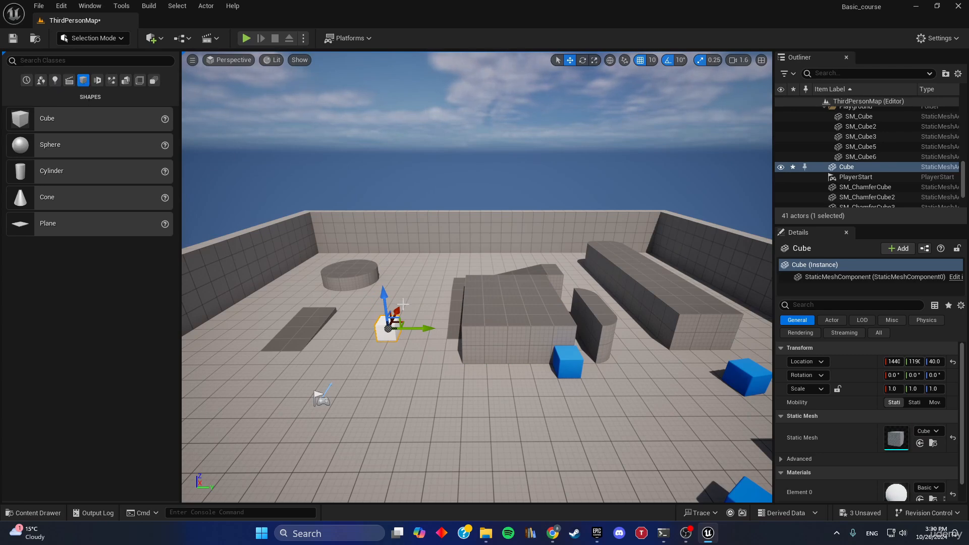
left_click_drag(403, 303, 392, 323)
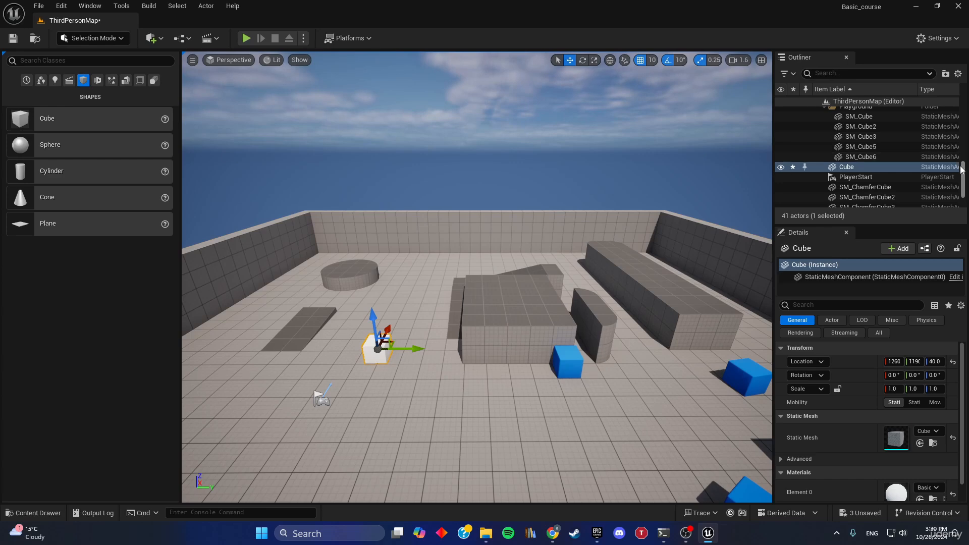
Step: Select PlayerStart in the Outliner, followed by the large block SM_Cube4 in the level
left_click(855, 177)
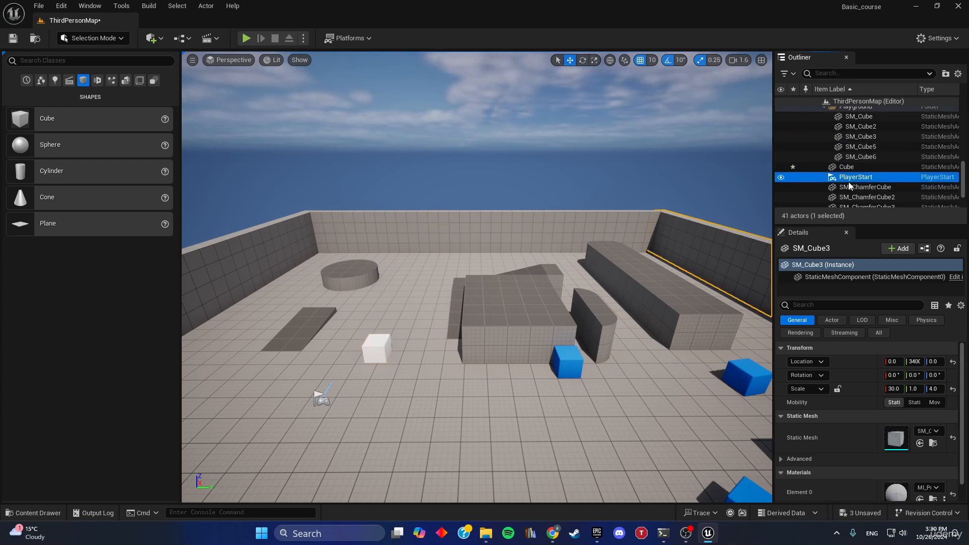
mouse_move(567, 215)
right_mouse_down()
mouse_move(636, 220)
mouse_move(566, 225)
right_mouse_up()
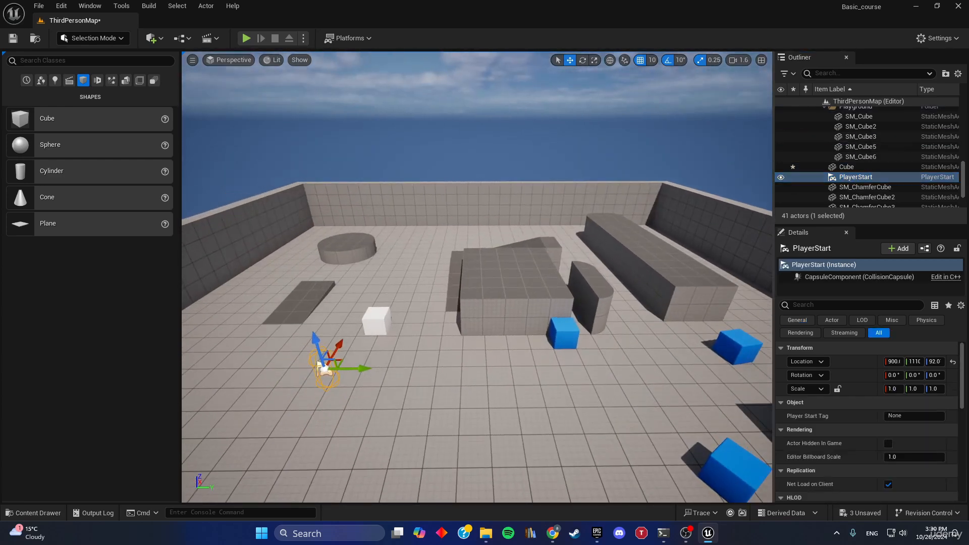
left_click(500, 293)
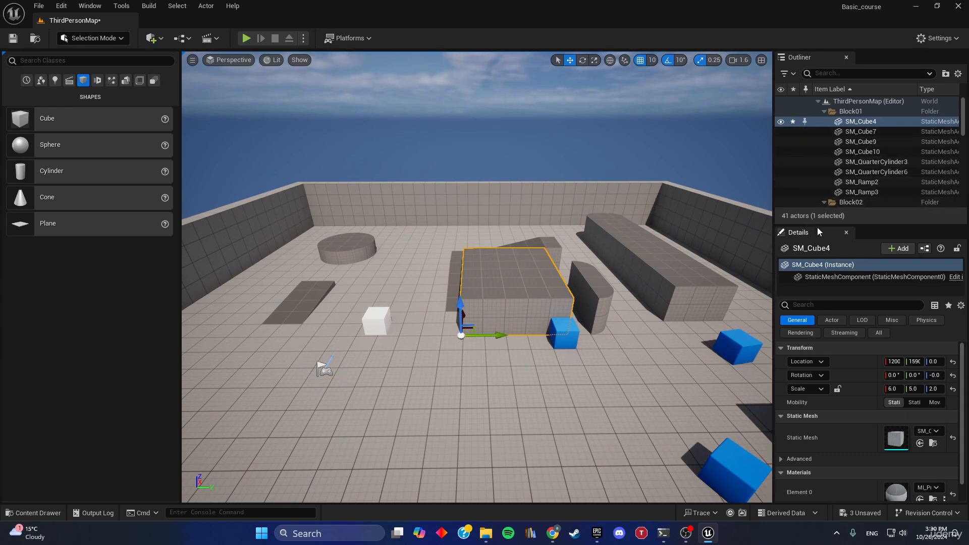
Step: Enlarge the Outliner and toggle the Block01 folder's visibility off and on repeatedly, leaving it shown
left_click_drag(821, 225, 821, 462)
left_click(852, 111)
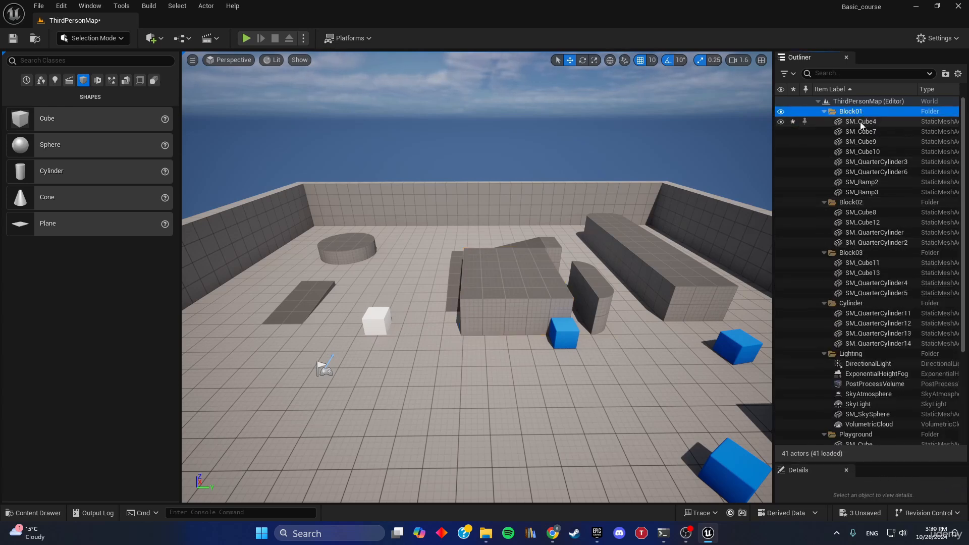
left_click(782, 111)
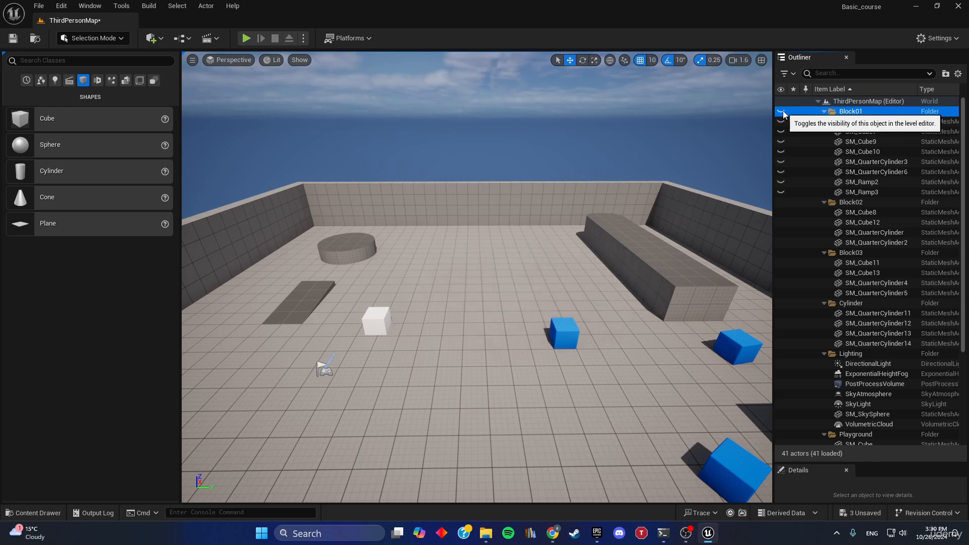
left_click(783, 111)
left_click(782, 111)
left_click(783, 112)
left_click(782, 112)
left_click(782, 111)
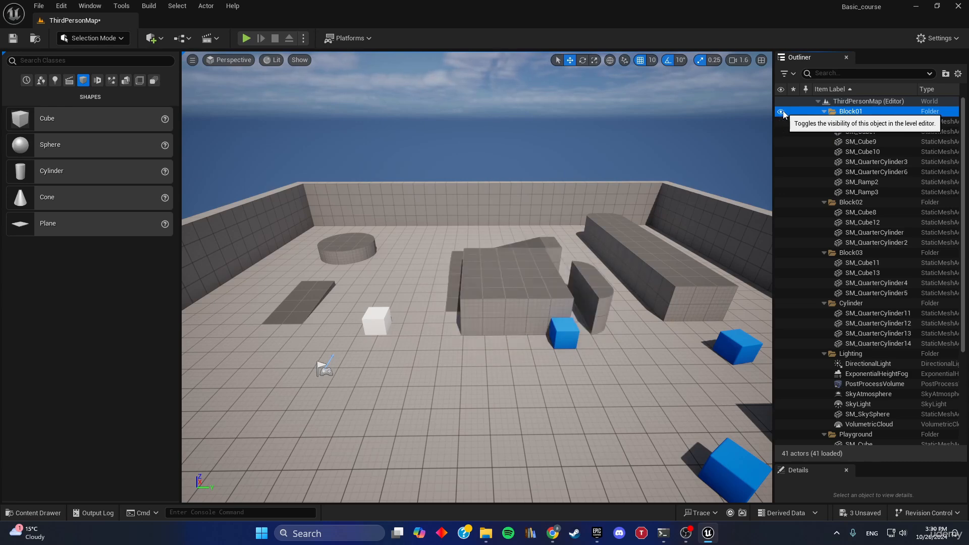
left_click(783, 112)
left_click(782, 111)
Step: Select SM_Cube10, and collapse and re-expand the Block01 folder in the Outliner
left_click(855, 153)
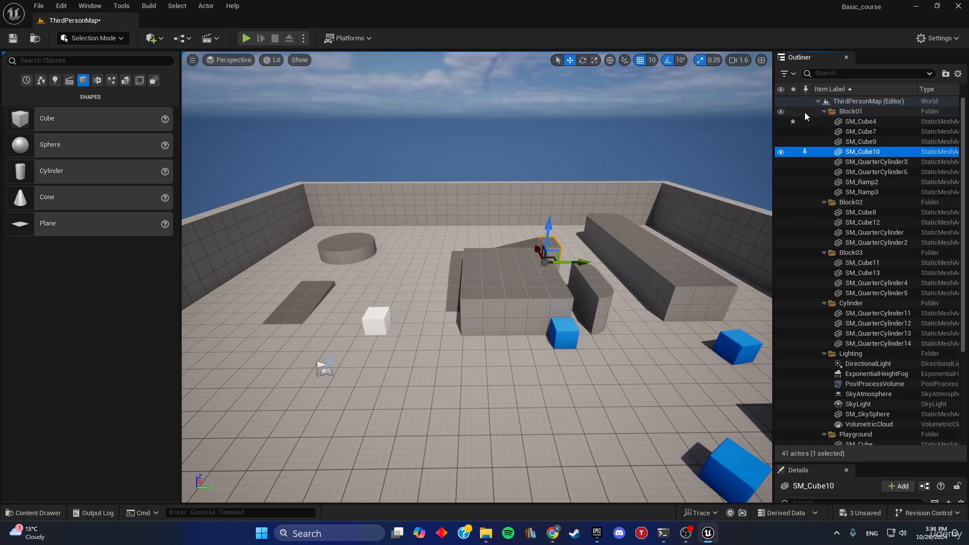
double_click(840, 111)
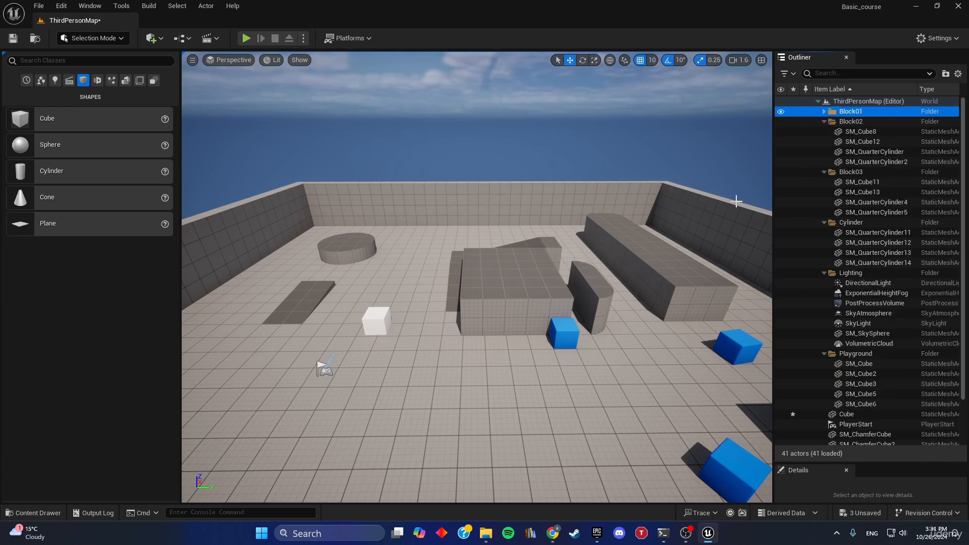
left_click(825, 111)
Step: Select all Block01 actors from SM_Cube4 to SM_Ramp3 and move them together along negative Y toward the white cube
left_click(861, 121)
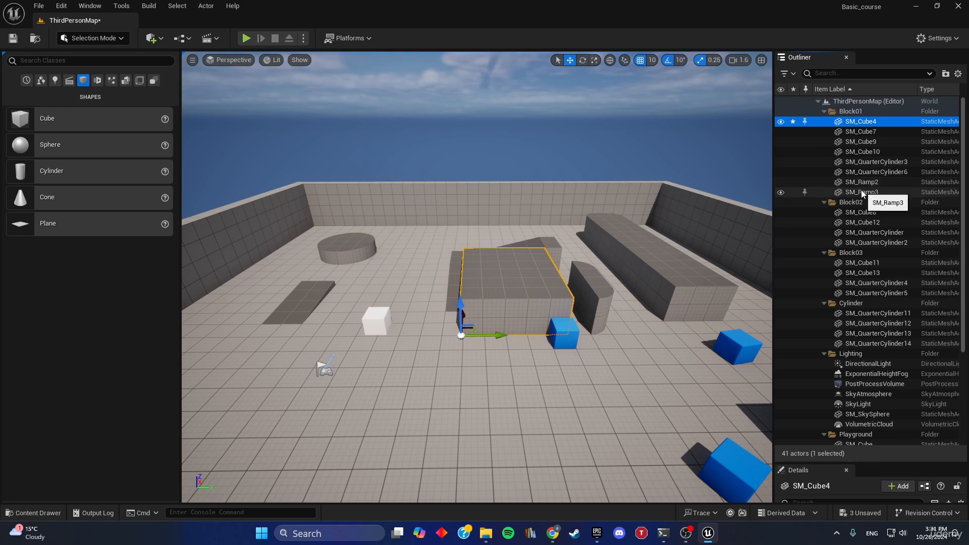
left_click(862, 192, "shift")
left_click_drag(571, 249, 552, 228)
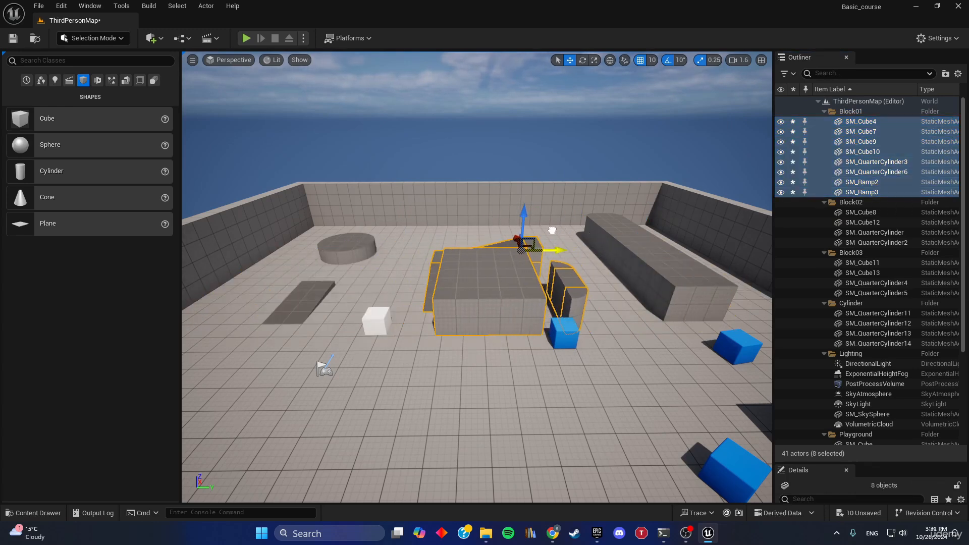
left_click(851, 111)
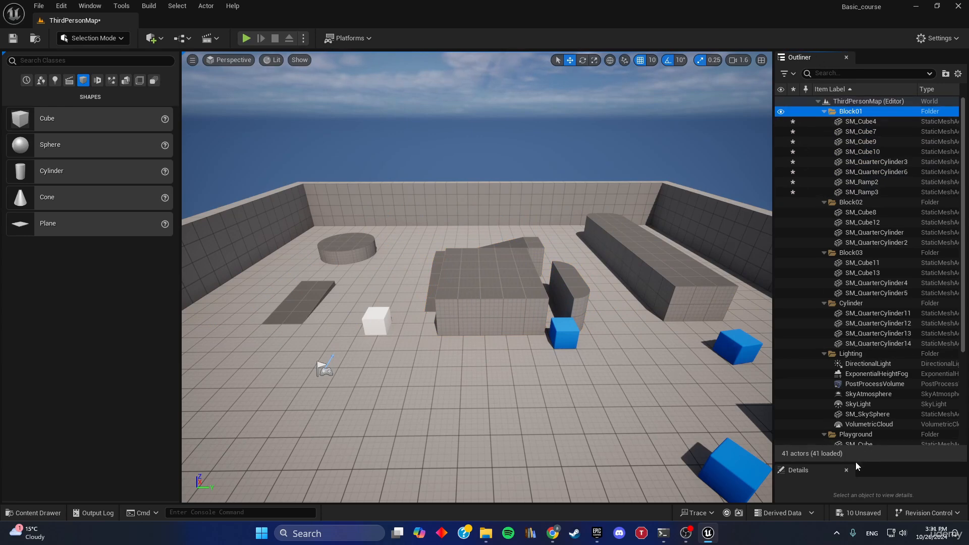
Step: Shrink the Outliner, dock it below the viewport, and redock it beside the Place Actors panel
left_click_drag(852, 463, 891, 241)
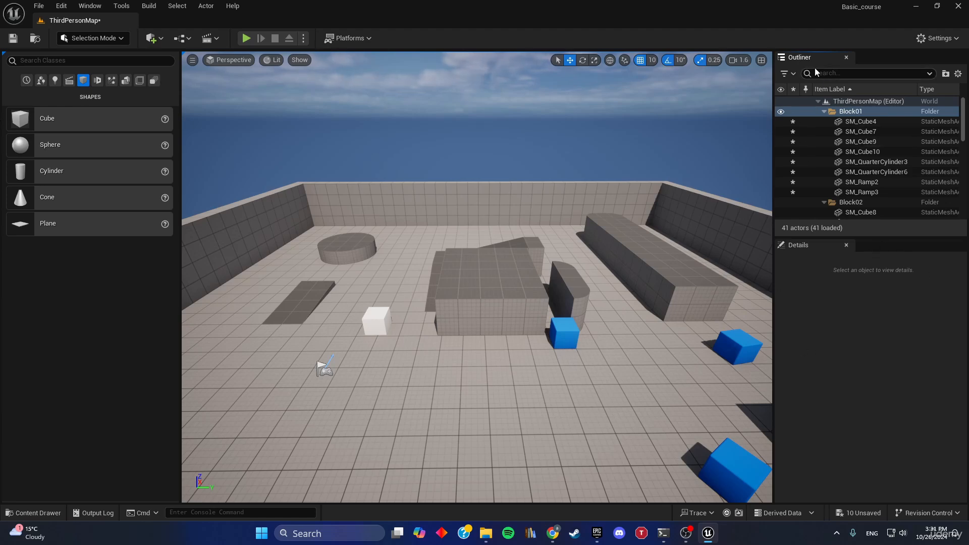
left_click_drag(809, 56, 355, 111)
left_click_drag(386, 141, 273, 492)
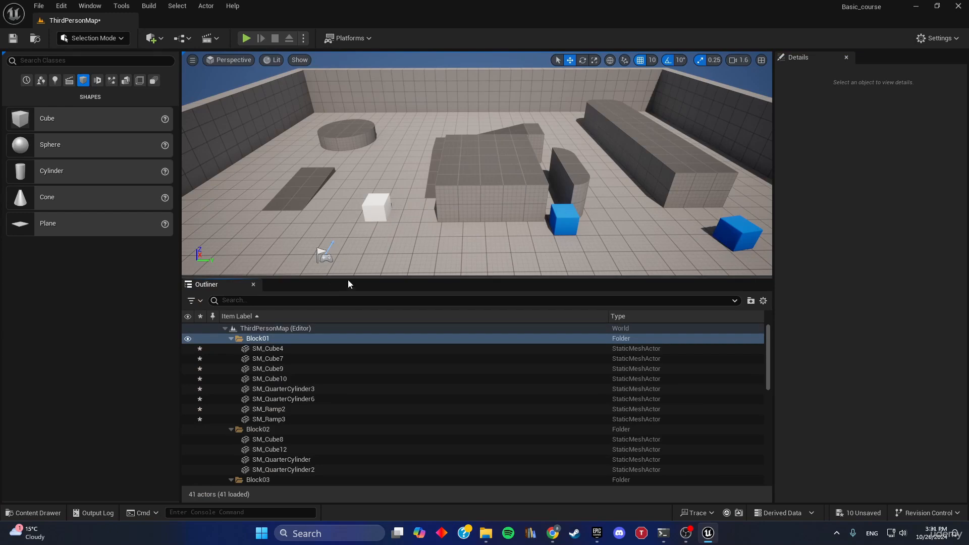
left_click_drag(208, 284, 51, 253)
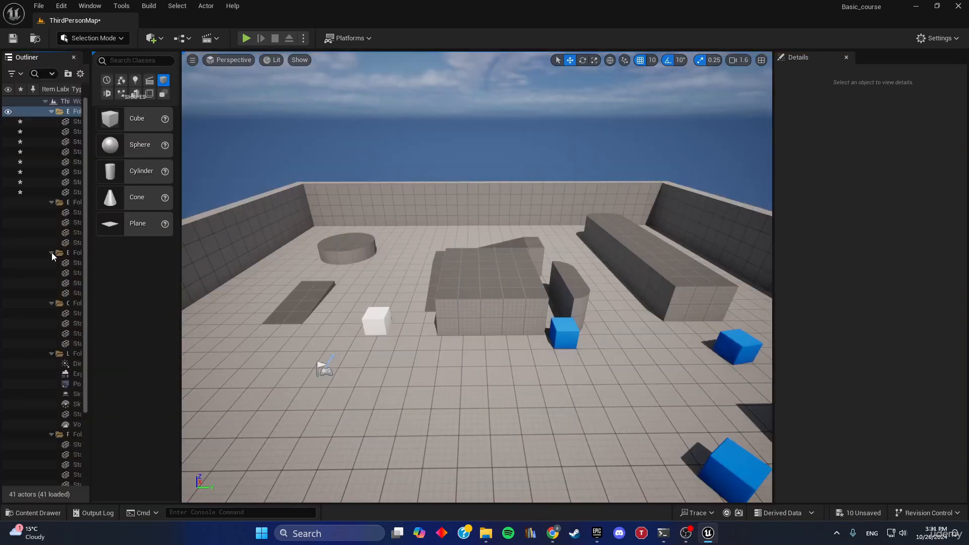
Step: Close the Outliner, reopen it and dock it above the Details panel
left_click(74, 56)
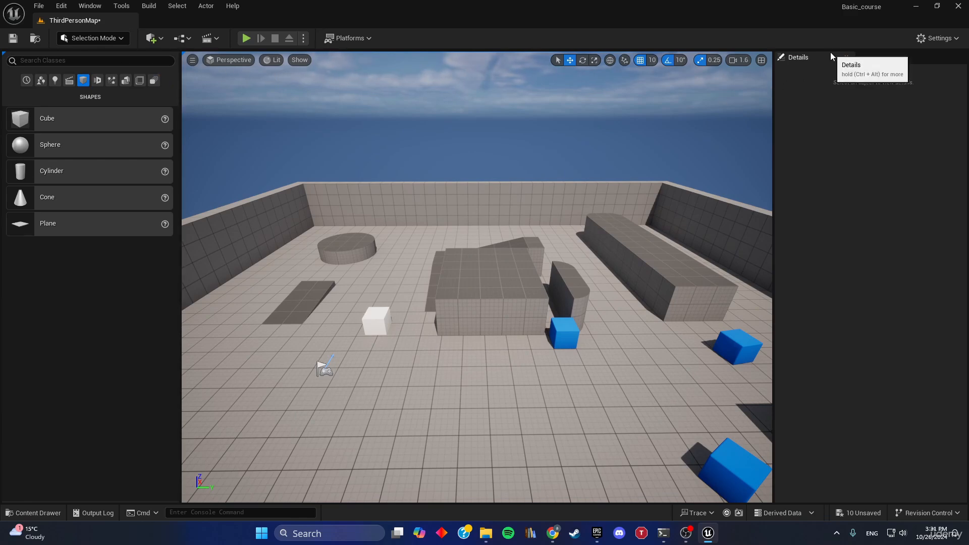
left_click(91, 6)
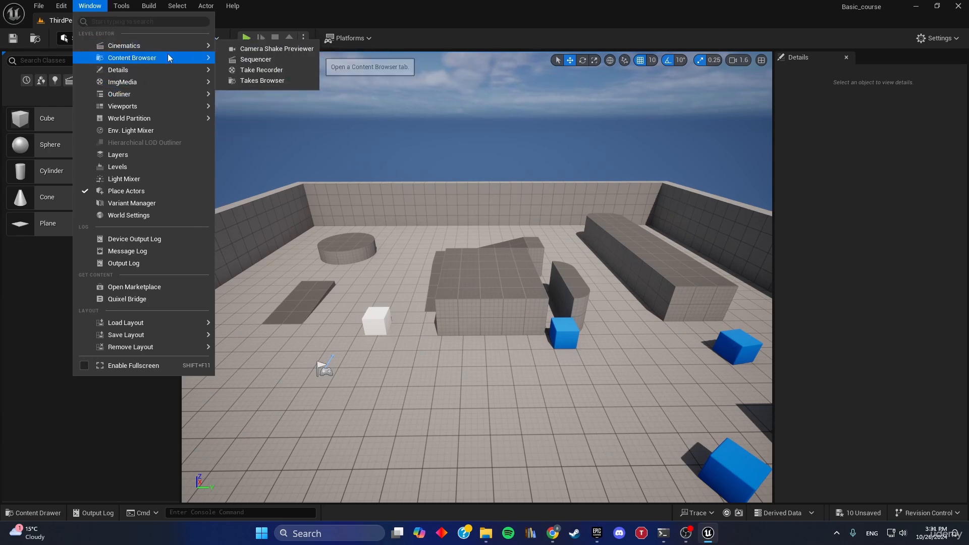
mouse_move(168, 58)
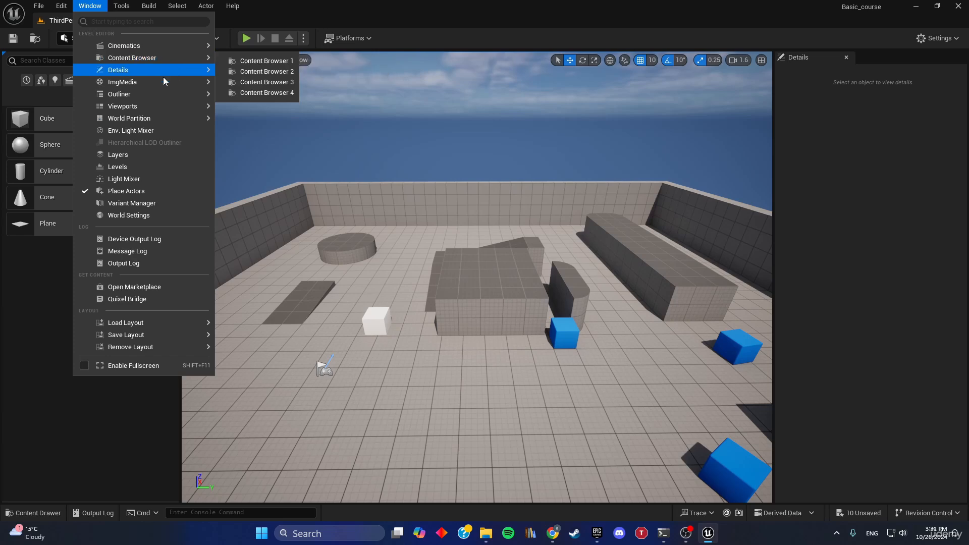
mouse_move(165, 93)
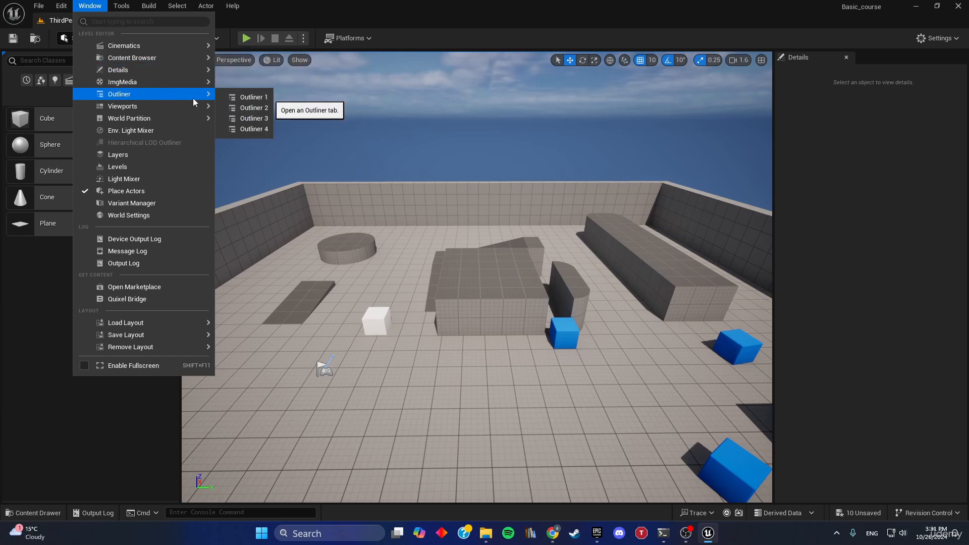
left_click(254, 104)
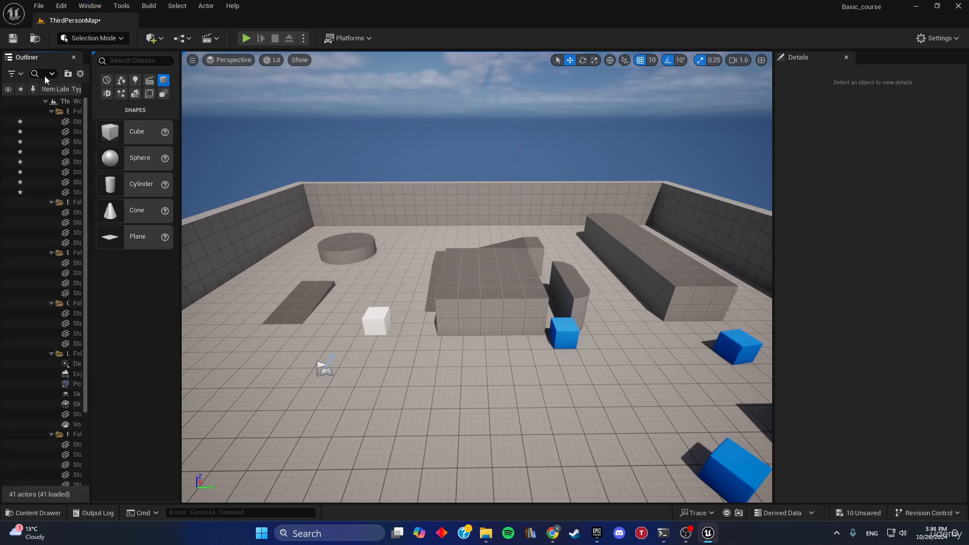
left_click_drag(38, 56, 858, 128)
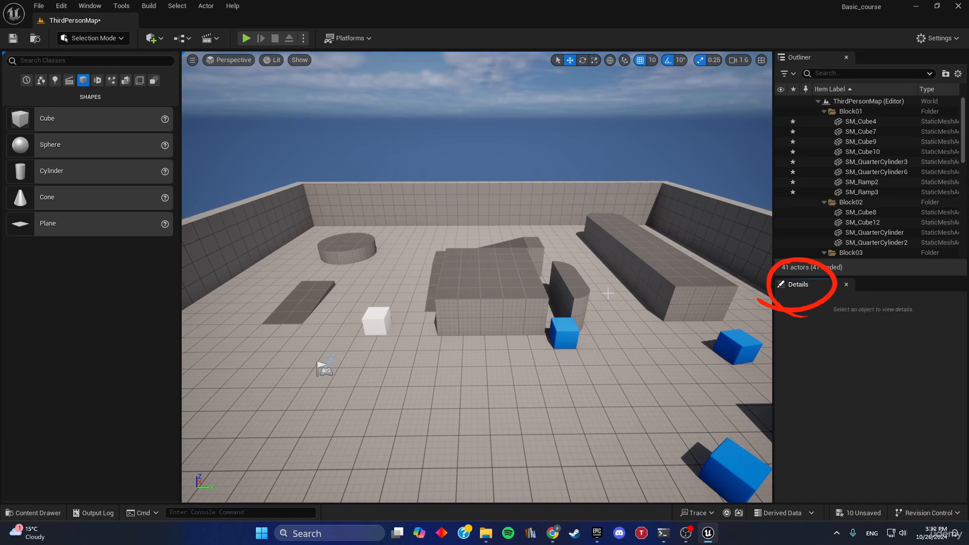
Step: Select the blue chamfer cube beside the large block, dock Details above the Outliner and enlarge it
left_click(562, 323)
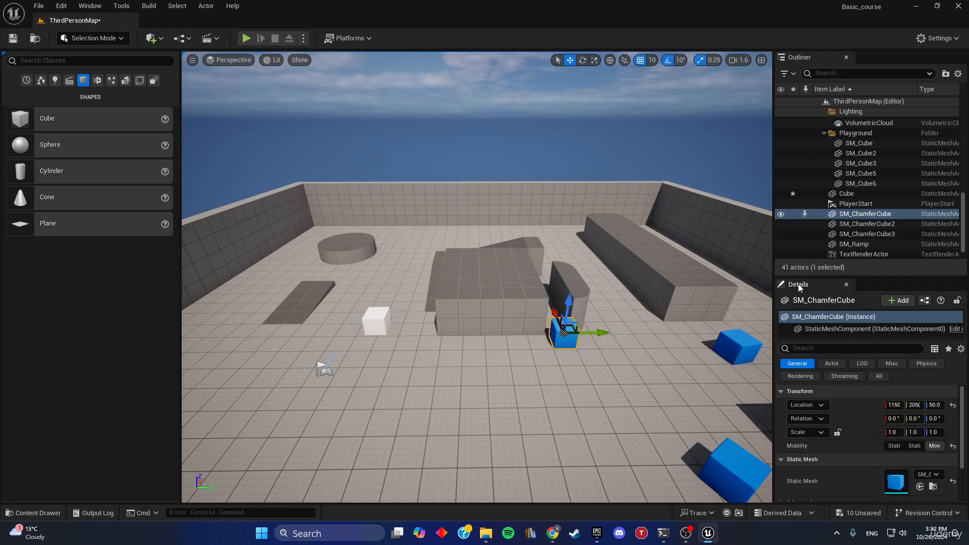
left_click_drag(799, 286, 807, 65)
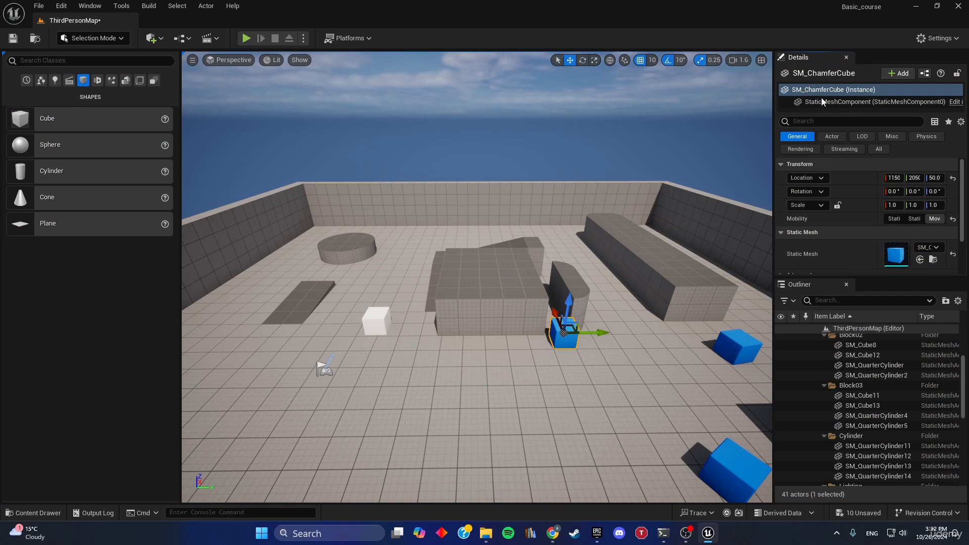
left_click_drag(829, 276, 828, 451)
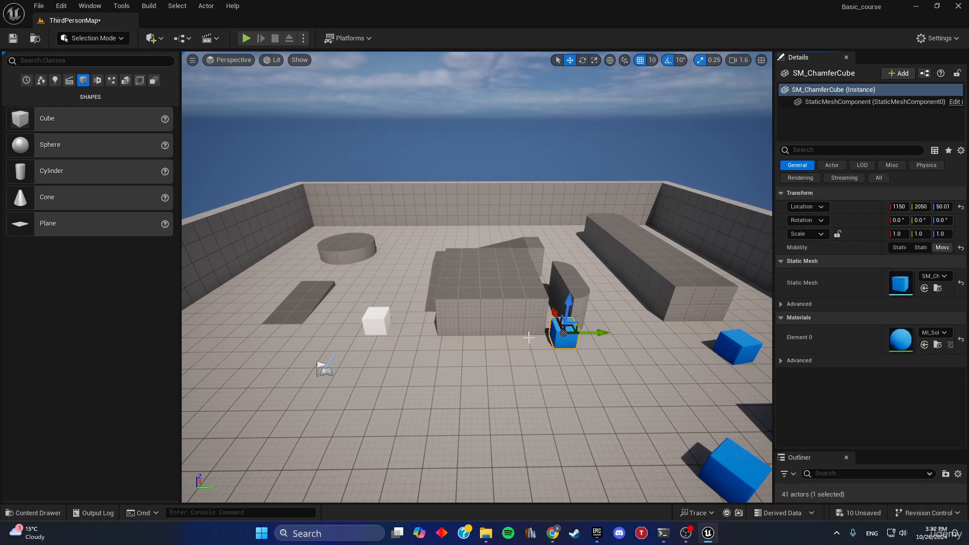
Step: Move the blue chamfer cube along Y in front of the large block, and set its Y location to 750
left_click_drag(597, 334, 495, 361)
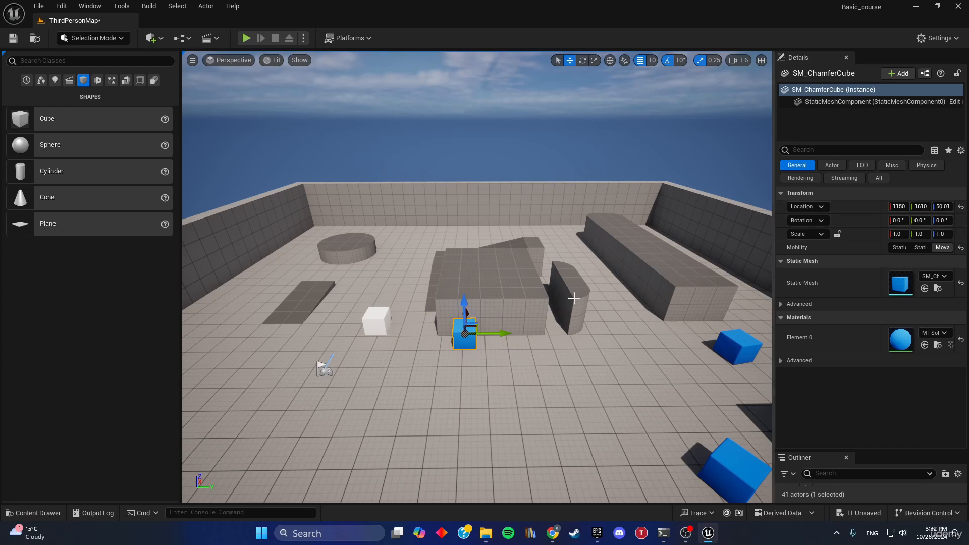
left_click_drag(465, 332, 497, 332)
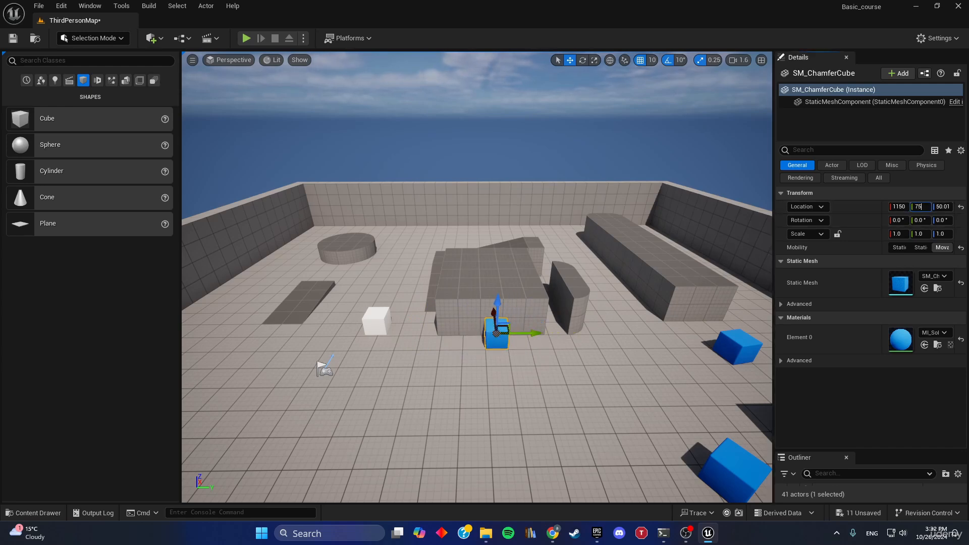
type("0")
key("Return")
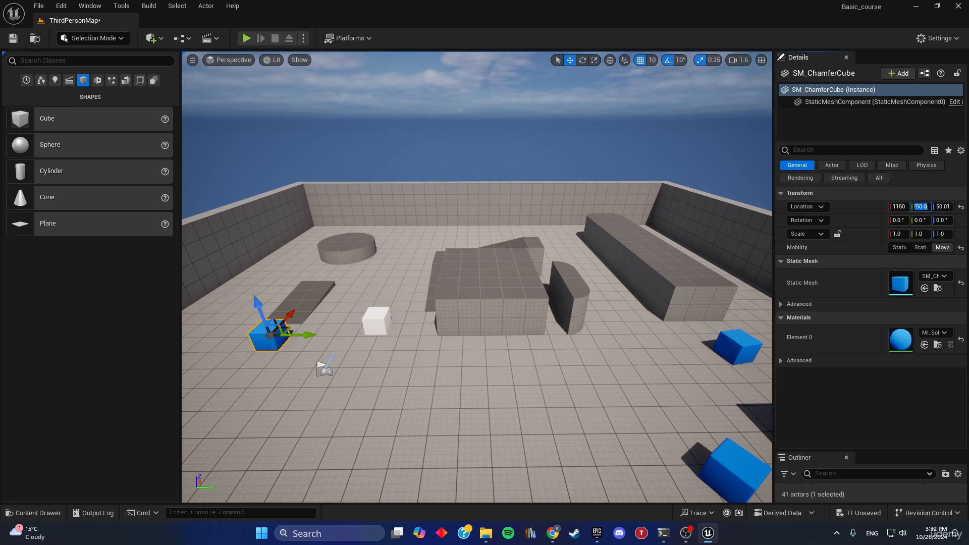
Step: Try an X rotation of 37° and an X scale of about 2.84 on the blue cube, resetting each to default
left_click(898, 220)
type("37")
key("Return")
left_click_drag(901, 220, 902, 221)
left_click(961, 220)
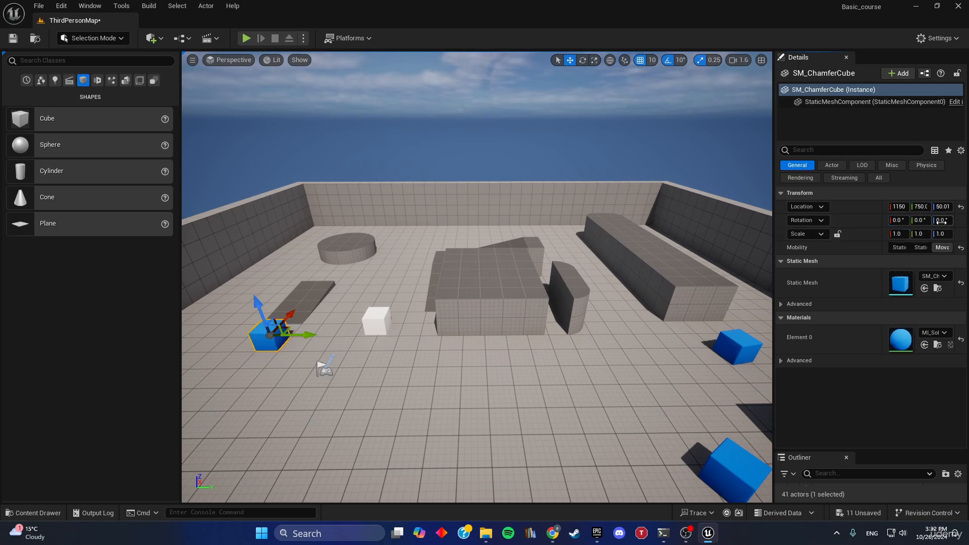
left_click_drag(898, 234, 926, 233)
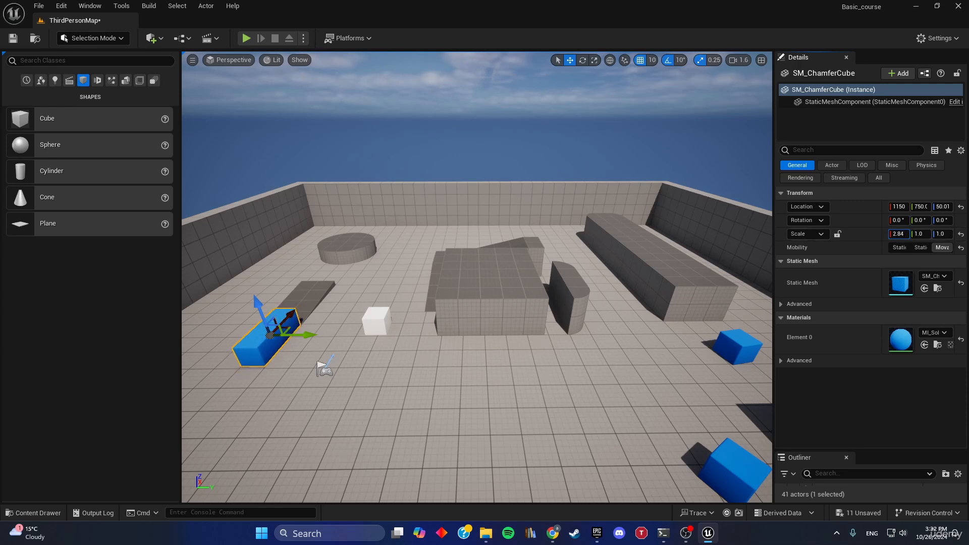
left_click(961, 234)
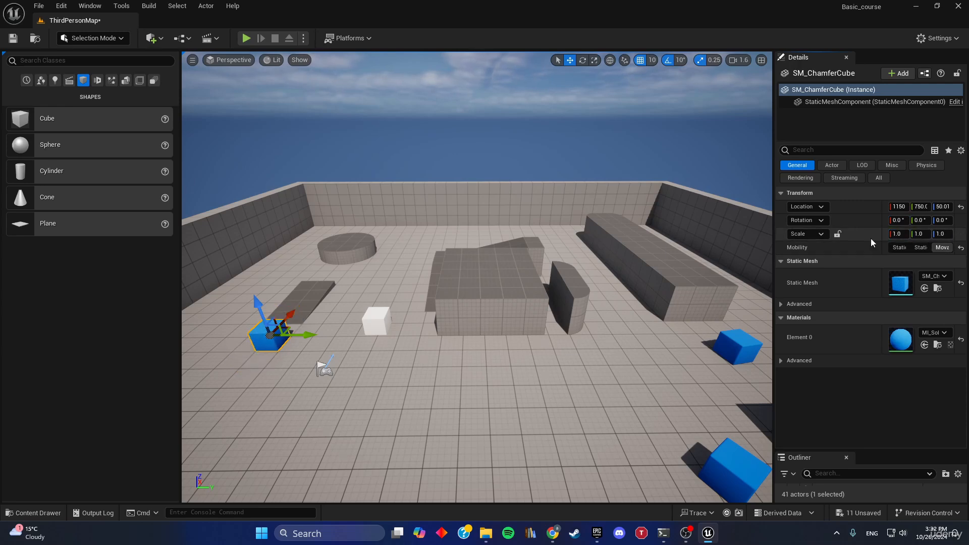
Step: Lock the blue cube's scale proportions, try a uniform scale of about 1.03, and reset the scale to default
left_click(837, 235)
mouse_move(899, 233)
left_mouse_down()
mouse_move(915, 234)
mouse_move(897, 234)
left_mouse_up()
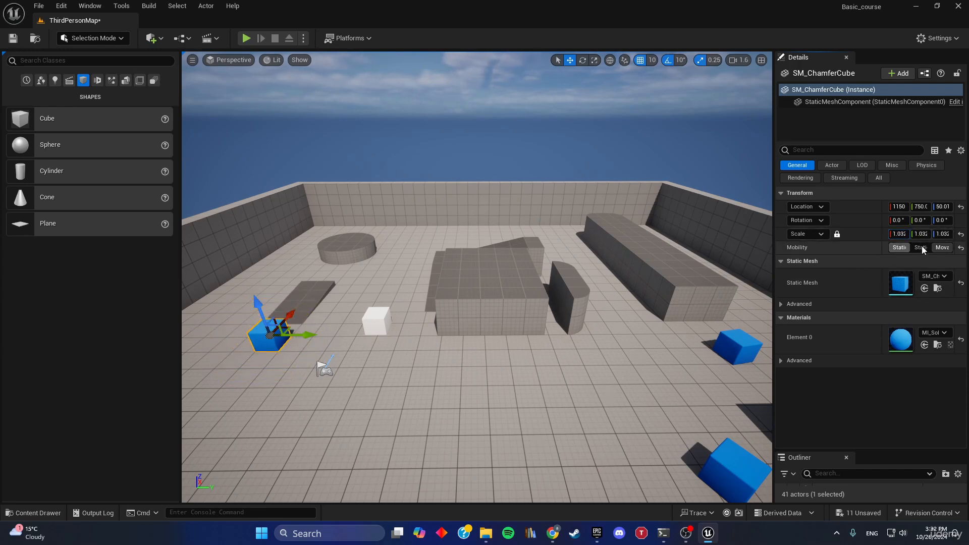
left_click(962, 234)
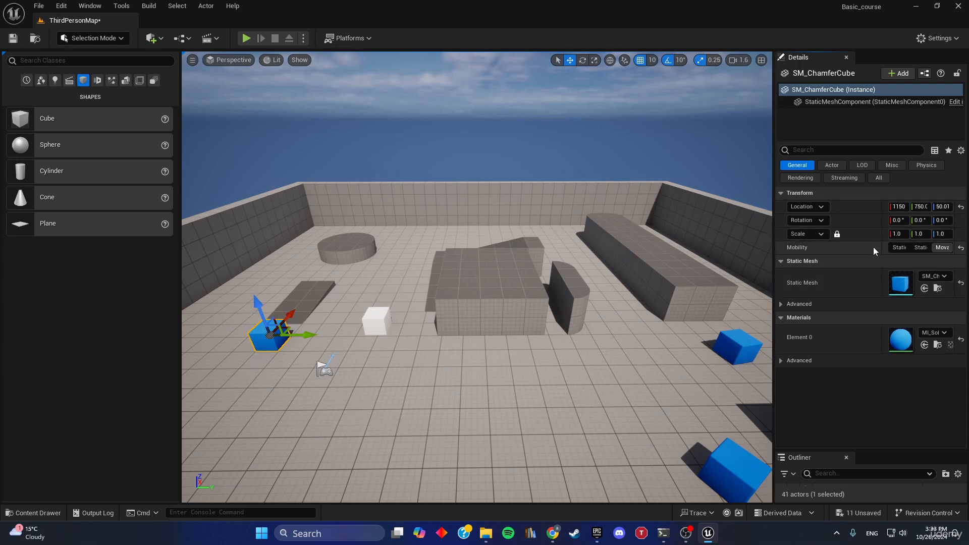
Step: Replace the blue cube's static mesh with SM_Chair
left_click(938, 277)
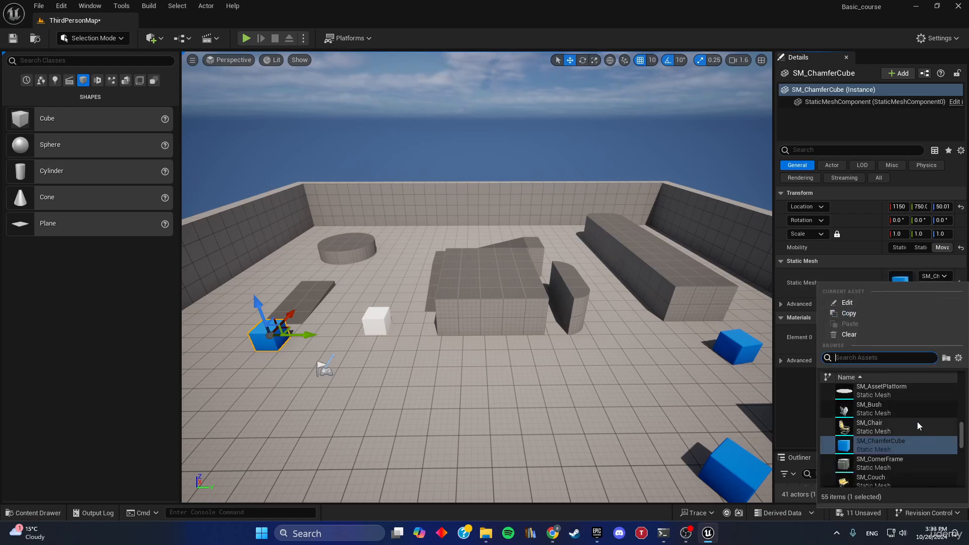
left_click(888, 430)
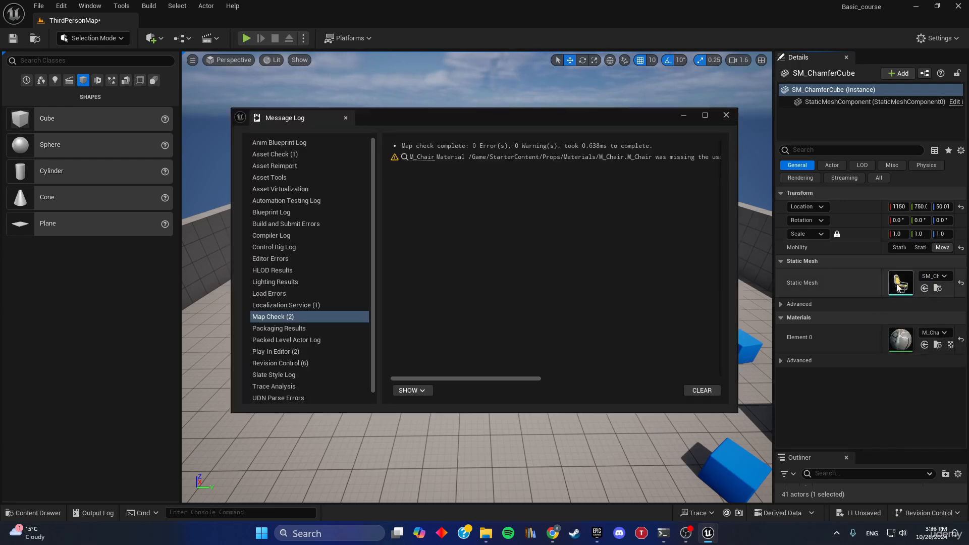
Step: Close the Message Log and move the chair onto the large block, to Y 1750 and Z 250
left_click(726, 115)
left_click_drag(286, 320, 494, 272)
scroll(492, 283, "down", 3)
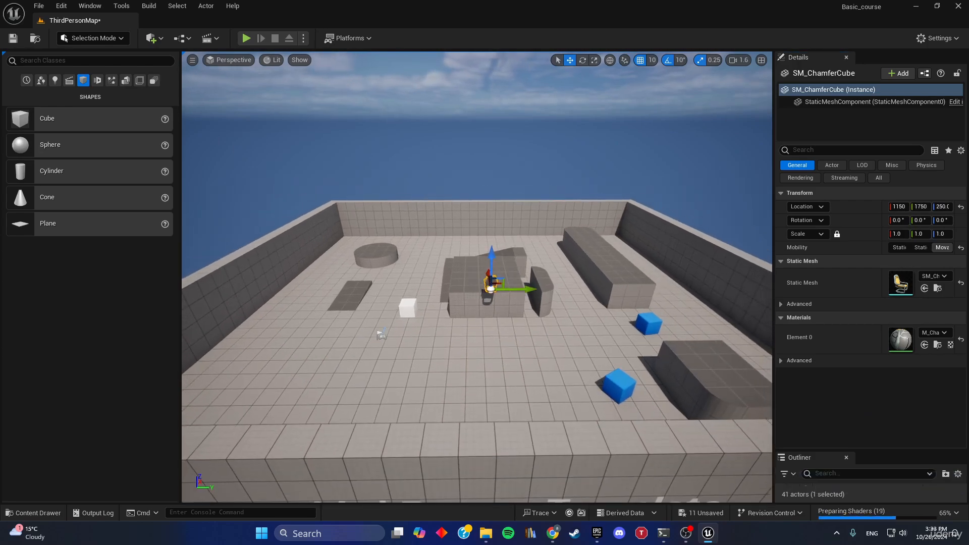
key("w")
right_click_drag(492, 273, 233, 245)
key("d")
key("w")
key("s")
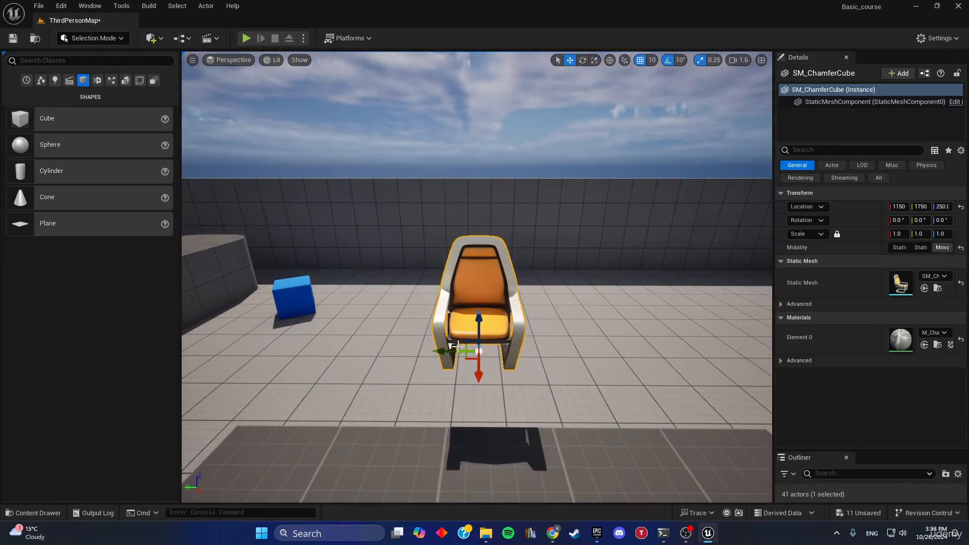
left_click_drag(449, 350, 481, 350)
right_click_drag(481, 350, 519, 207)
Step: Undo the chair's moves and its static mesh replacement
key("ctrl+z")
key("ctrl+z")
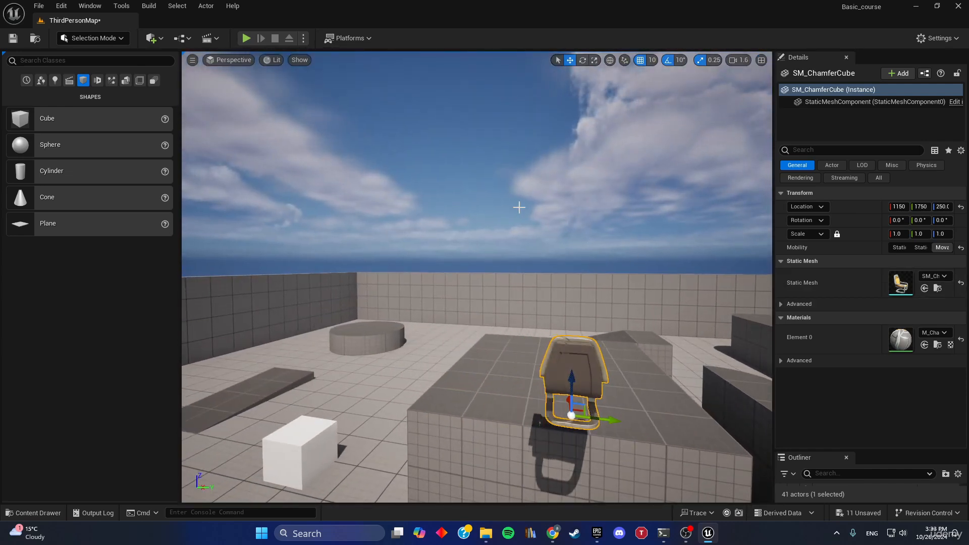
right_click_drag(548, 250, 442, 289)
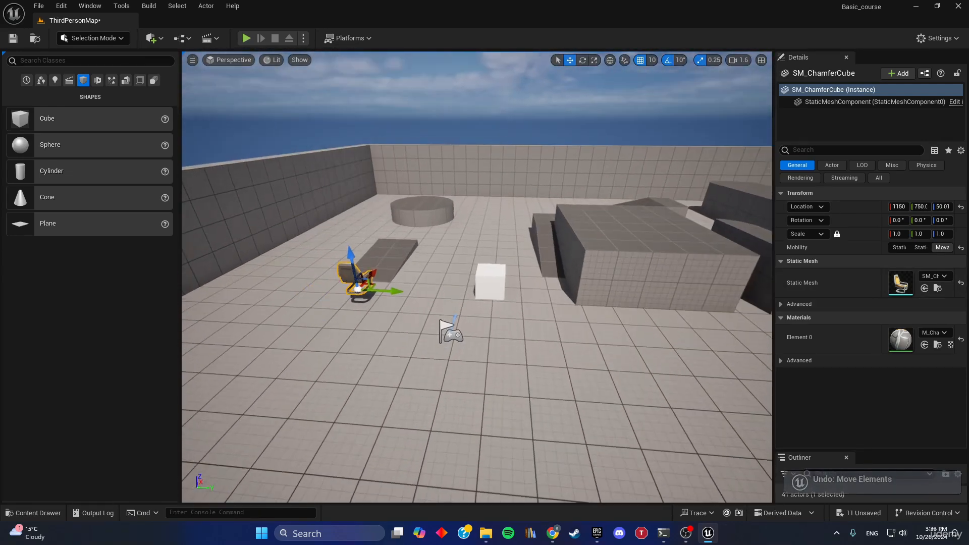
key("ctrl+z")
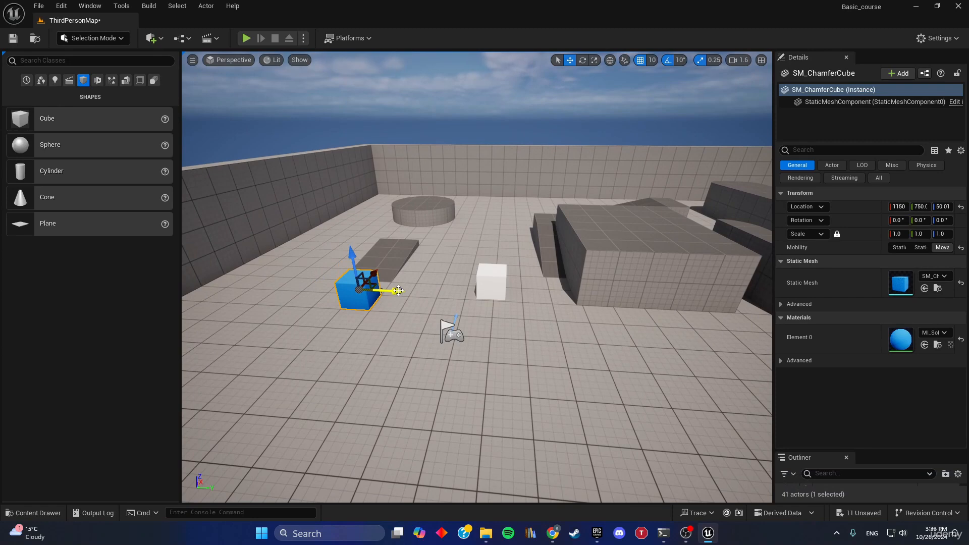
Step: Try the MI_Quinn_01 material on the chamfer cube's Element 0 and inspect it up close
left_click(938, 333)
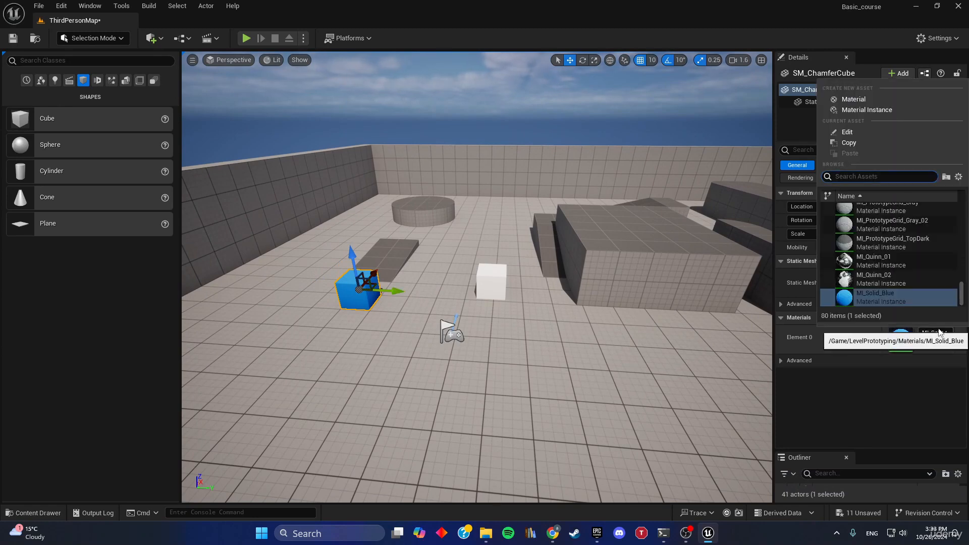
left_click(889, 266)
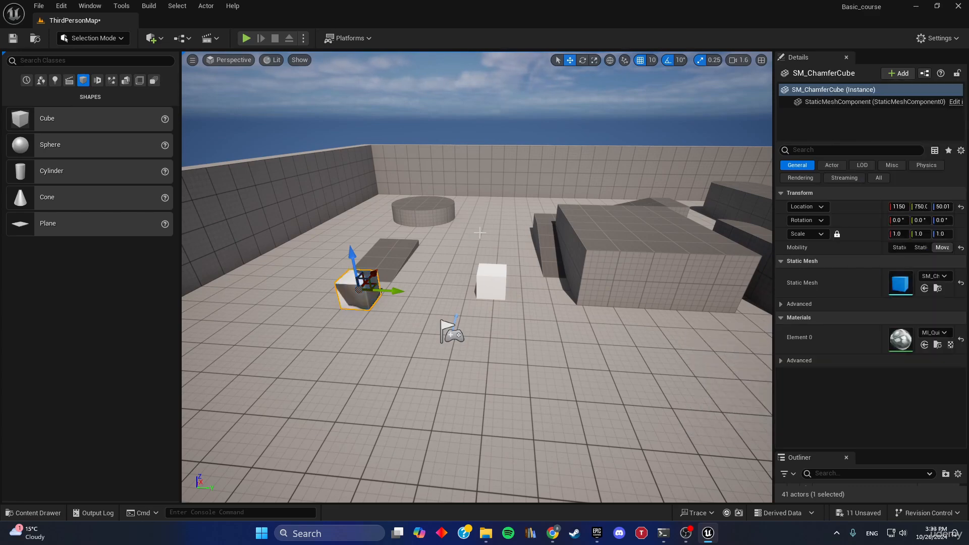
right_click_drag(717, 283, 396, 292)
key("w")
key("w")
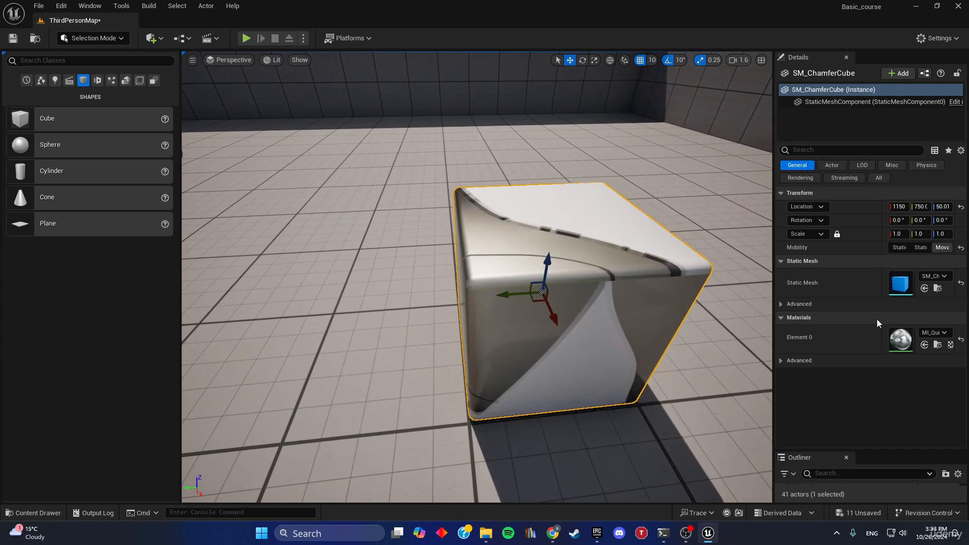
Step: Assign the M_TableRound material to the chamfer cube's Element 0
left_click(936, 332)
left_click_drag(962, 287, 962, 277)
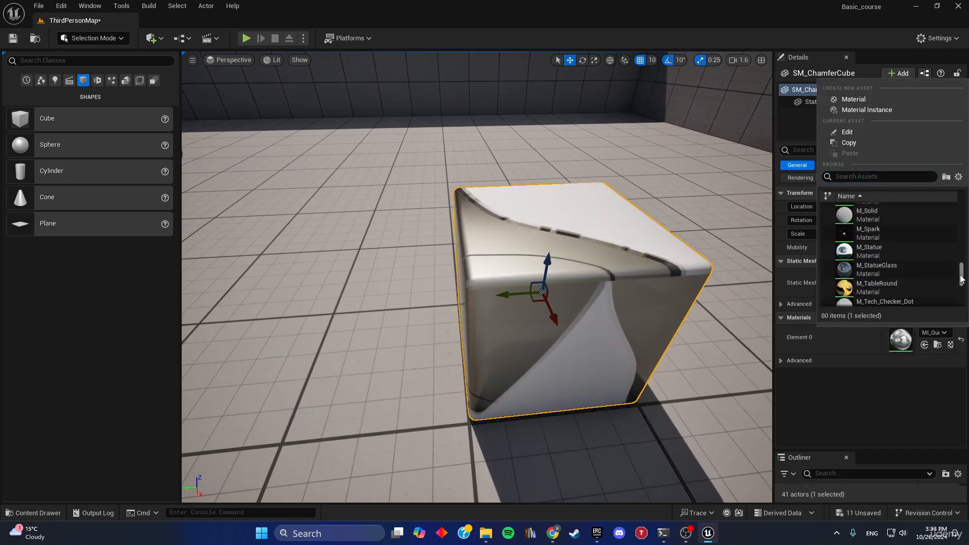
left_click(857, 288)
Step: Examine the cube's new material up close and from farther back in the level
right_click_drag(569, 350, 757, 348)
key("a")
key("w")
key("s")
key("a")
mouse_move(576, 380)
right_mouse_down()
mouse_move(580, 391)
mouse_move(576, 379)
right_mouse_up()
key("s")
key("d")
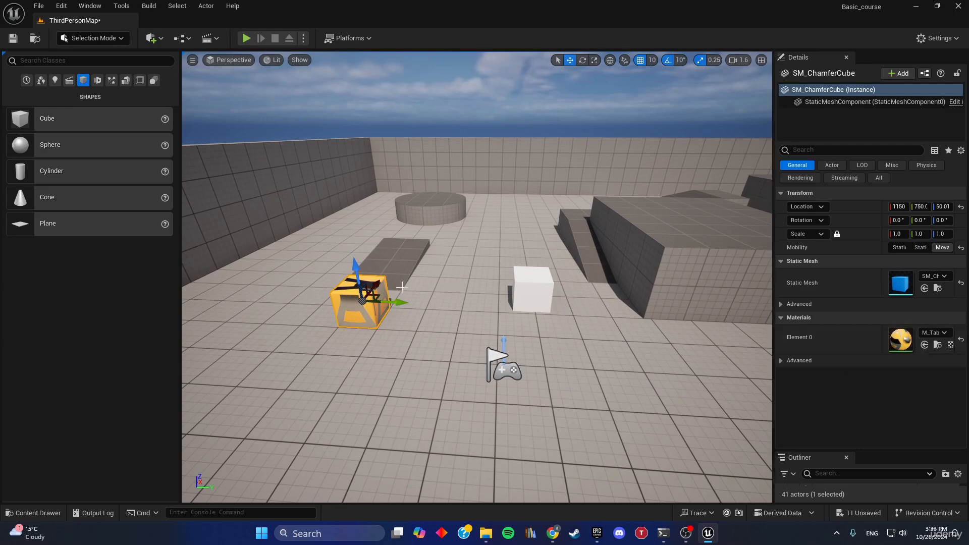
right_click_drag(496, 292, 489, 273)
key("d")
key("s")
key("a")
key("s")
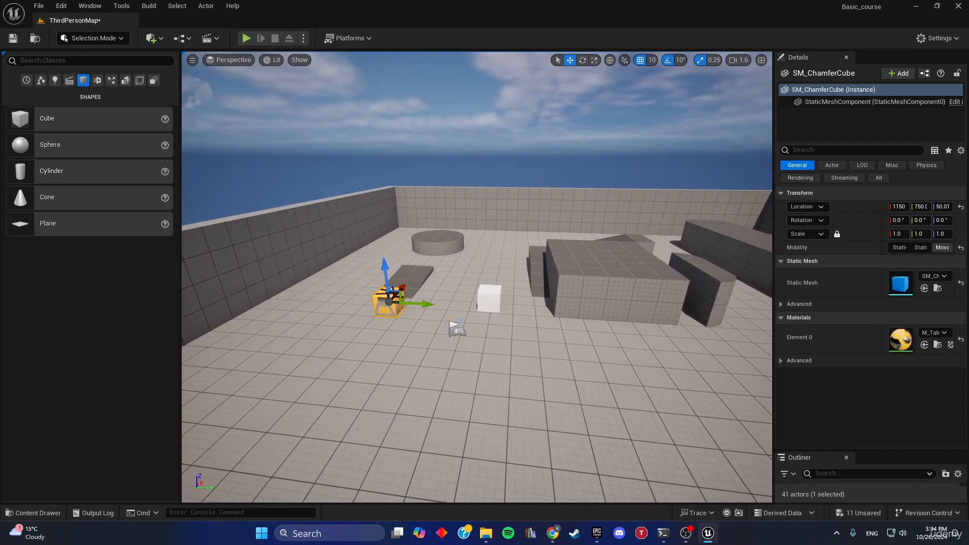
Step: Dock the Outliner as a tab beside Details, and bring Details to the front
left_click_drag(803, 457, 899, 62)
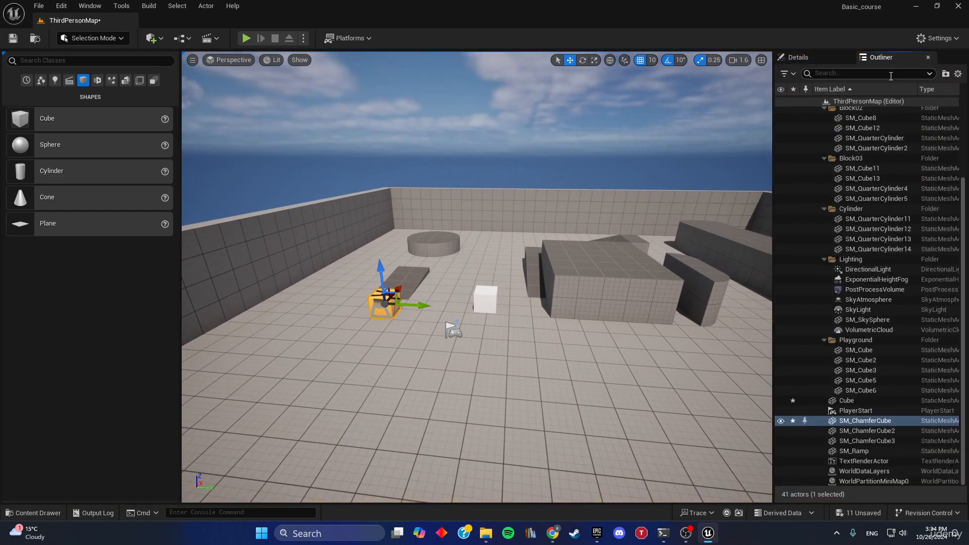
left_click(808, 58)
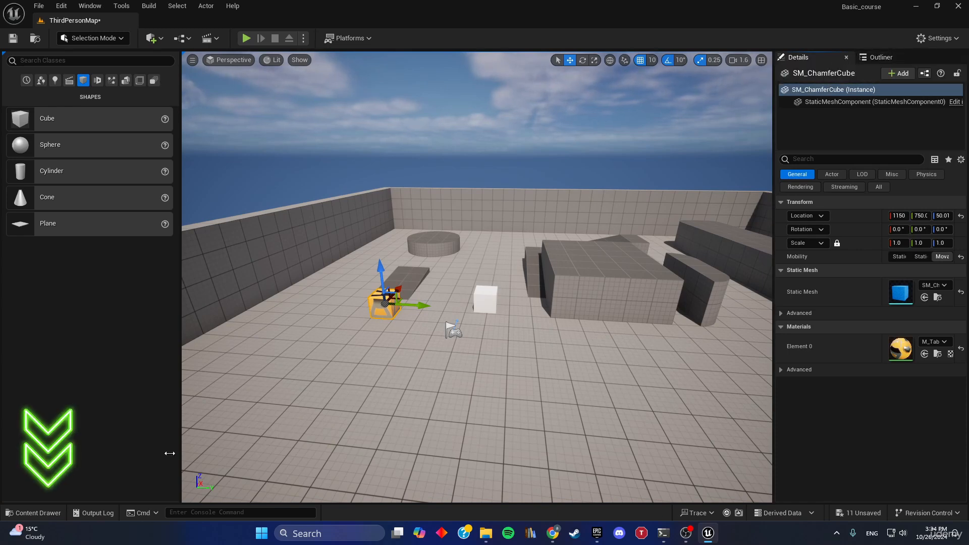
Step: Place SM_TableRound from the StarterContent Props folder on the floor near the player start, at about X 850, Y 1300
left_click(28, 514)
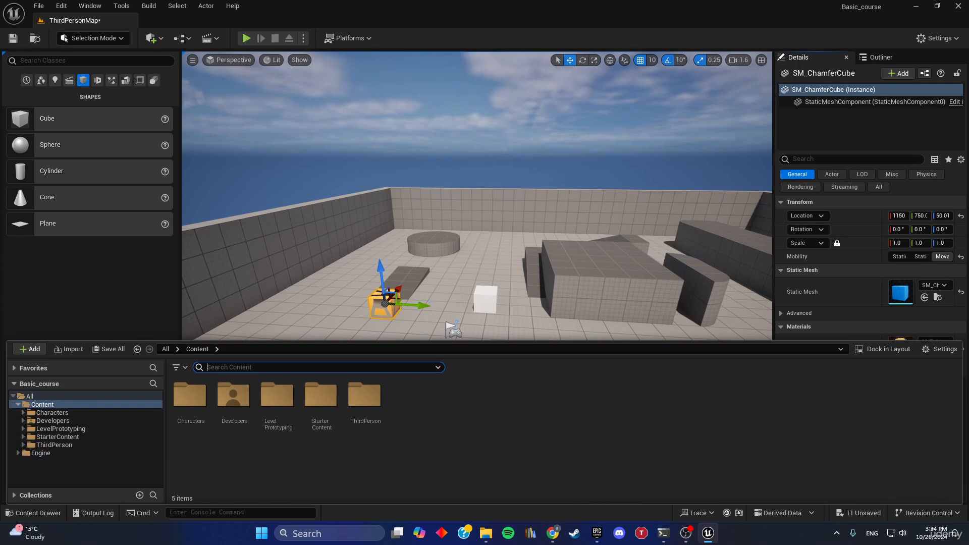
left_click(87, 404)
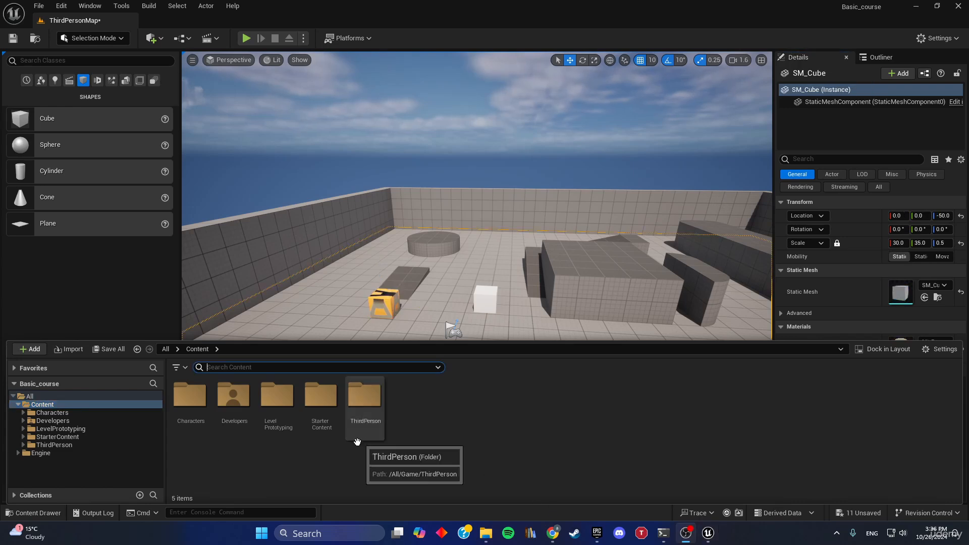
double_click(322, 419)
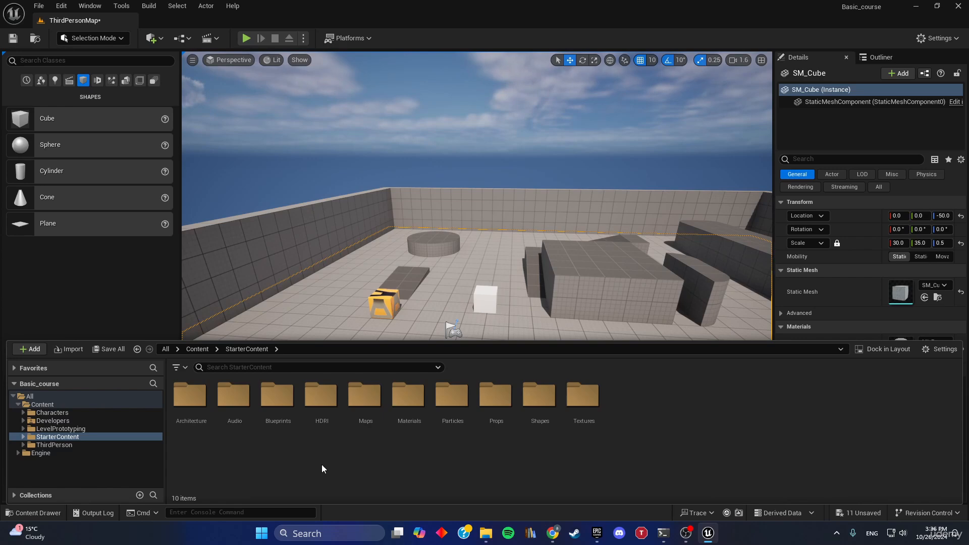
double_click(495, 404)
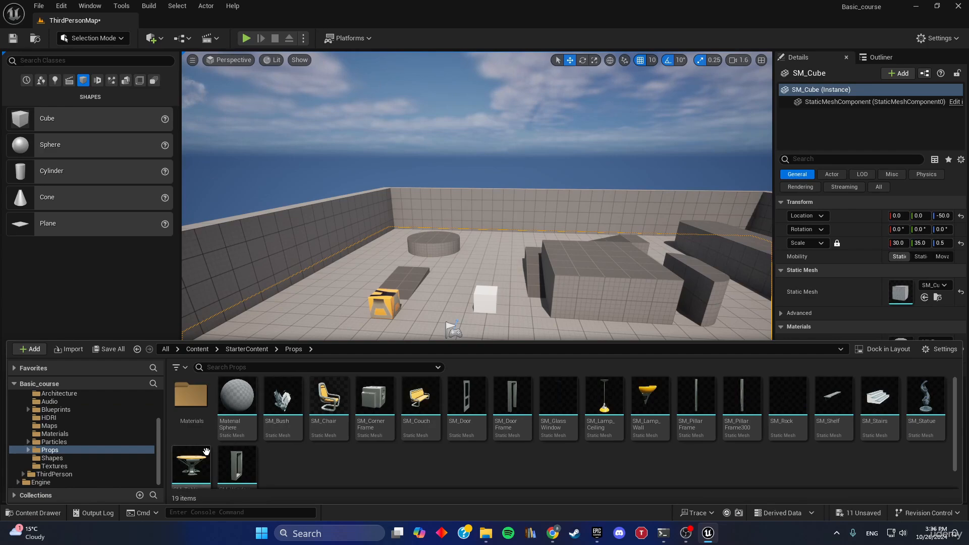
left_click_drag(192, 464, 507, 366)
right_click_drag(601, 396, 576, 438)
key("w")
key("s")
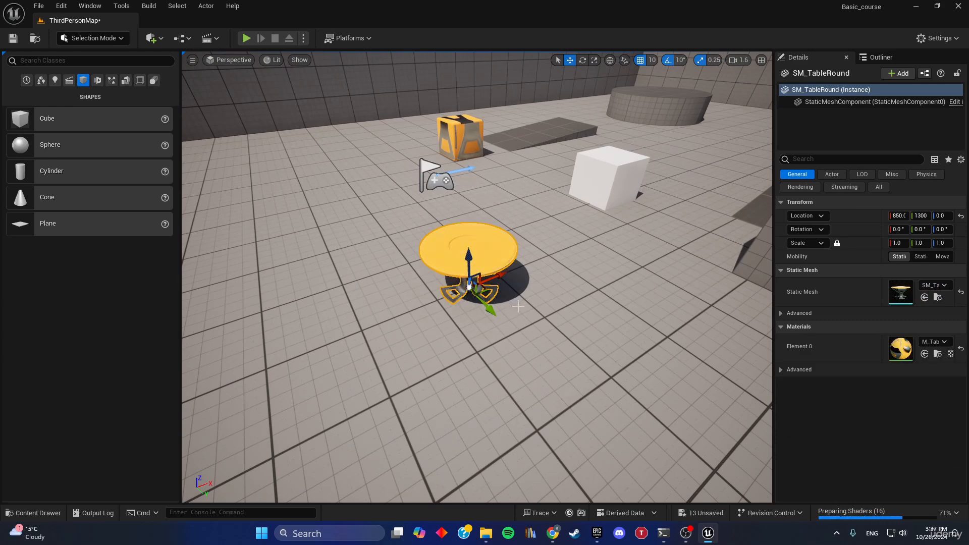
scroll(521, 323, "down", 3)
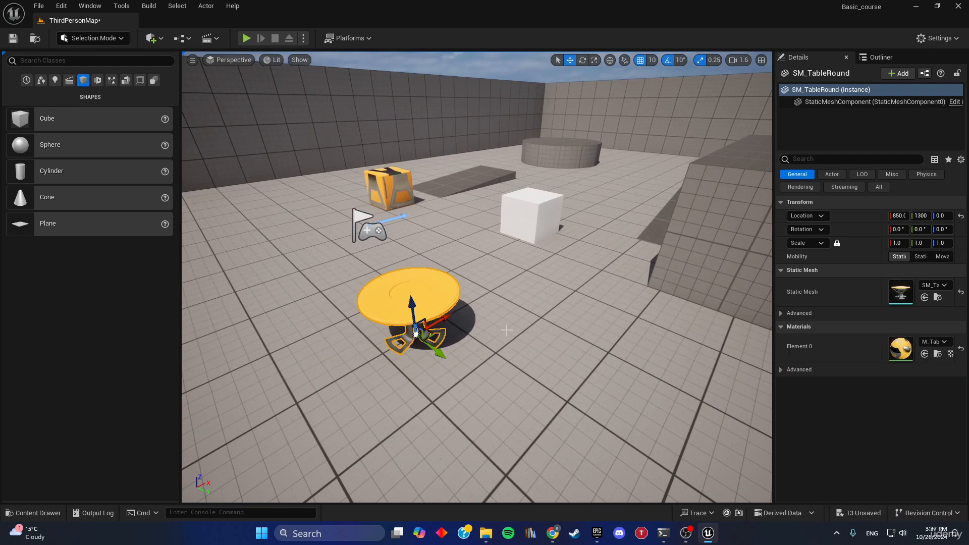
Step: Dock the Content Browser below the viewport with a reduced height, showing the top-level Content folder
key("ctrl+space")
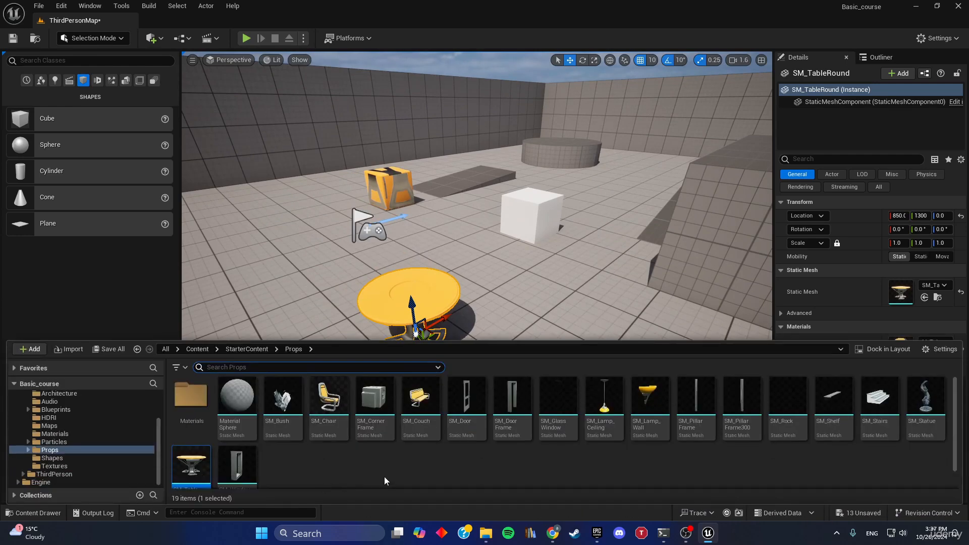
left_click(549, 285)
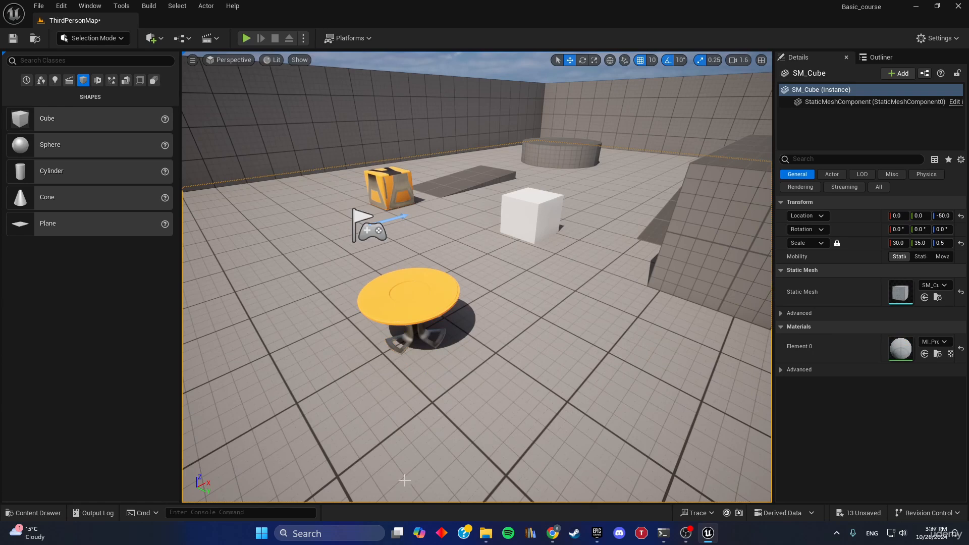
left_click(23, 514)
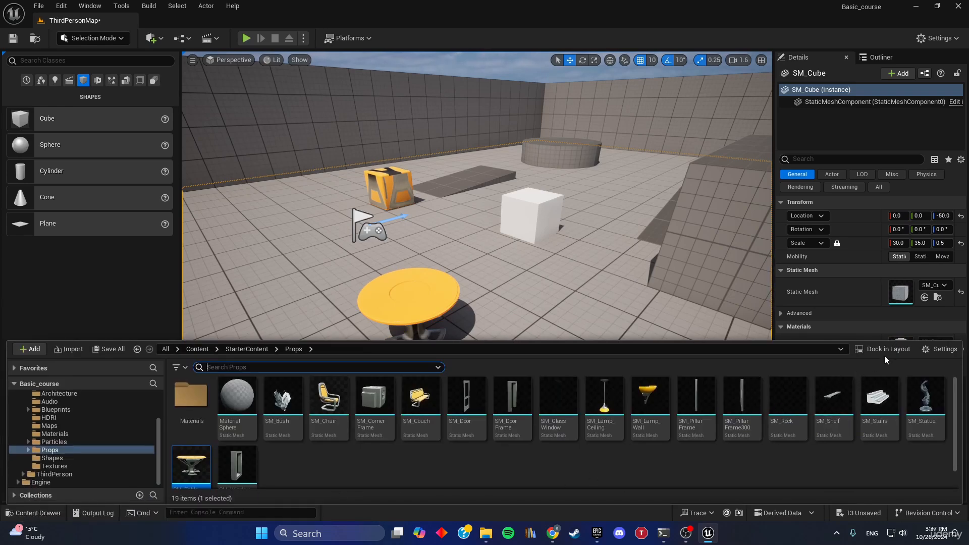
left_click(888, 349)
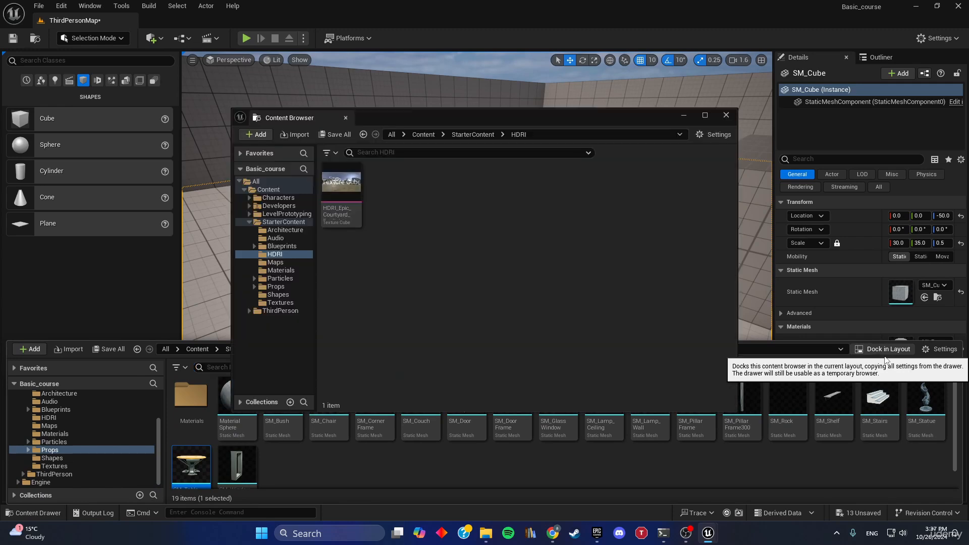
left_click_drag(430, 115, 141, 501)
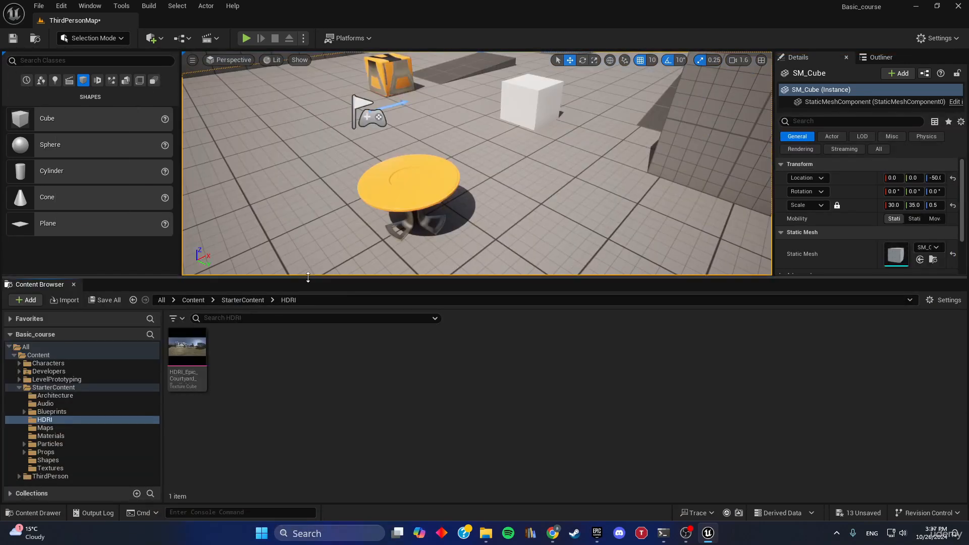
left_click_drag(307, 277, 246, 373)
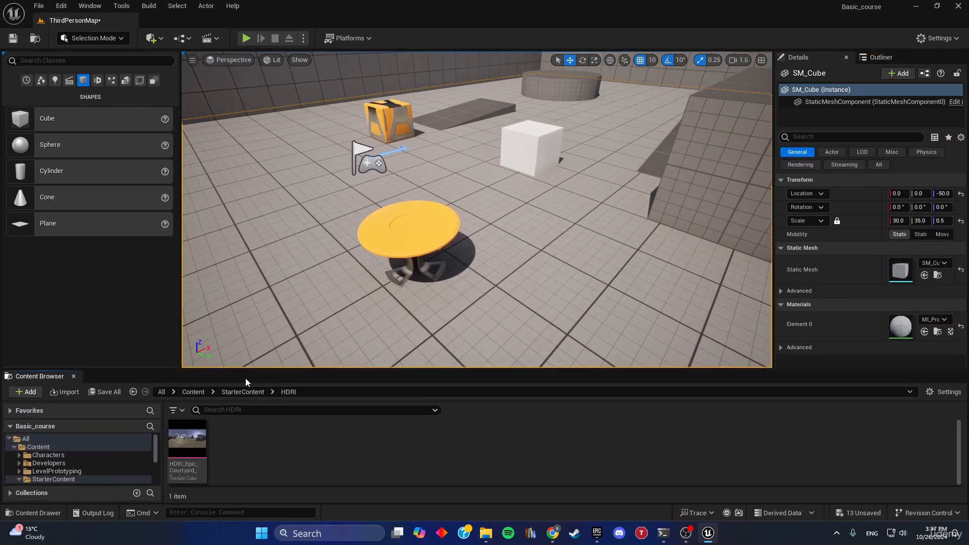
left_click(201, 391)
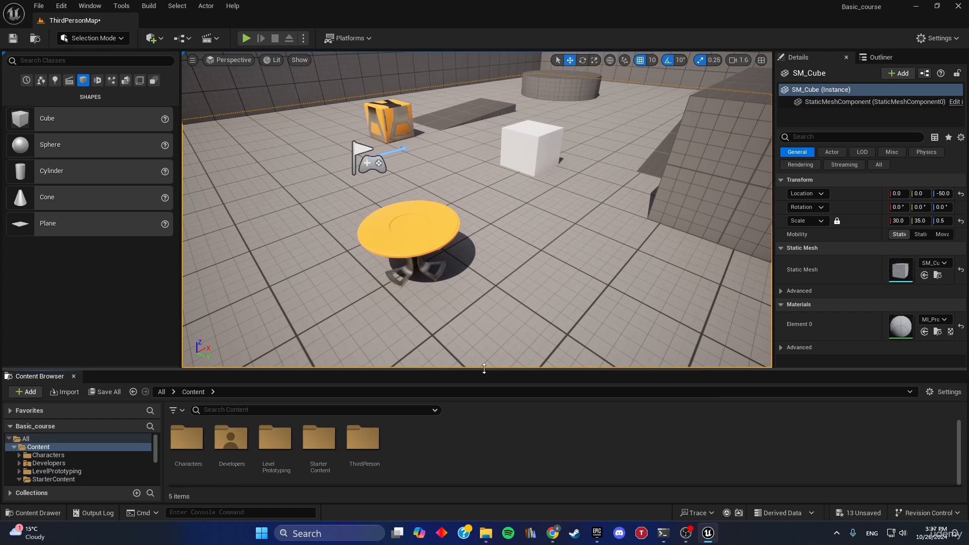
left_click_drag(484, 368, 484, 378)
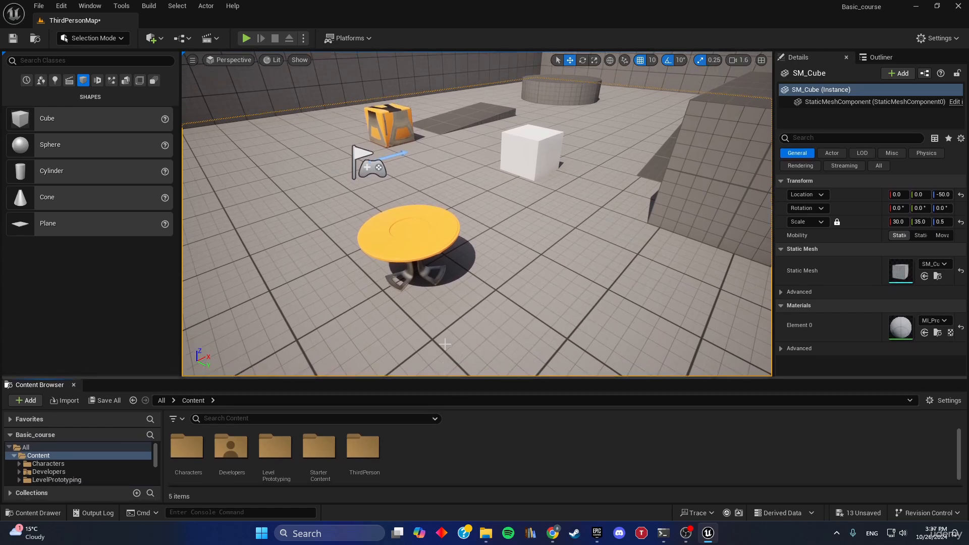
left_click(434, 245)
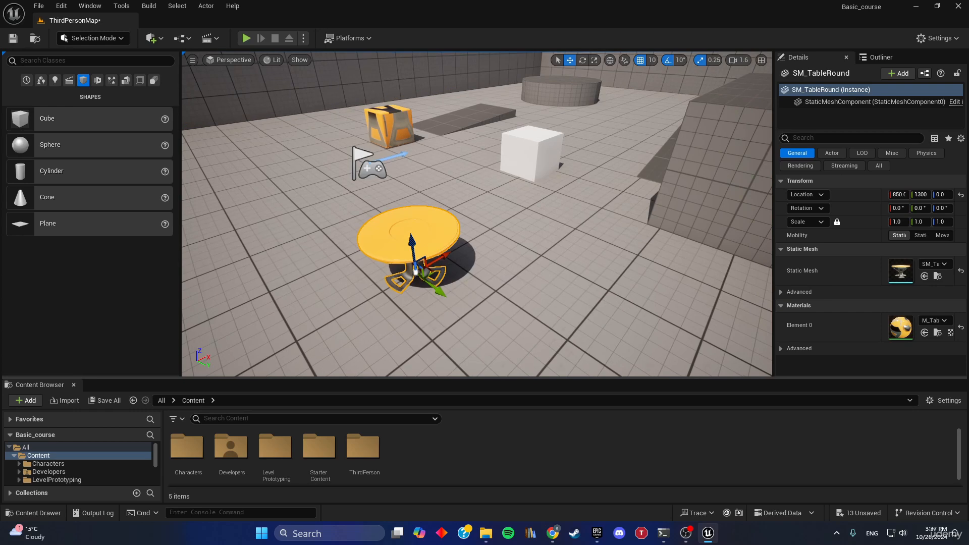
right_click(530, 282)
left_click(440, 398)
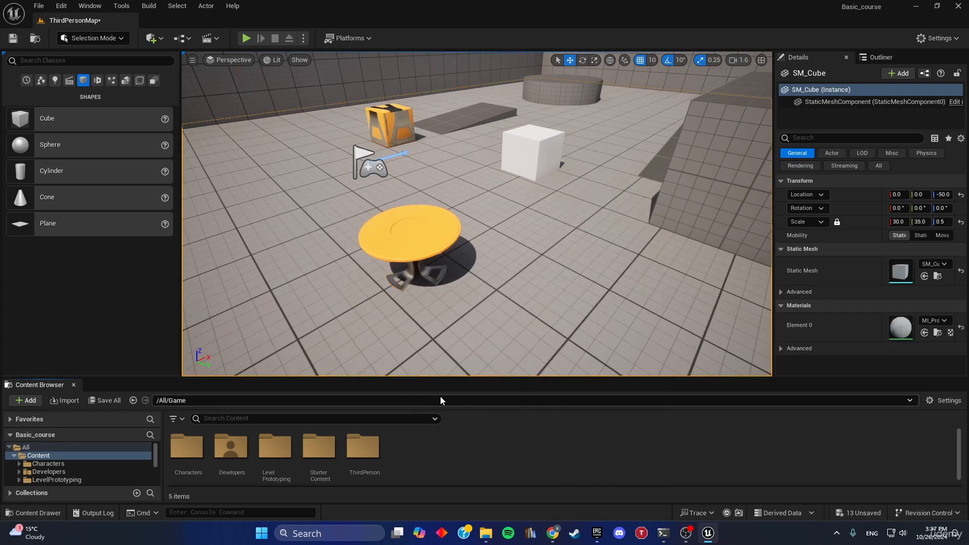
right_click_drag(411, 366, 374, 351)
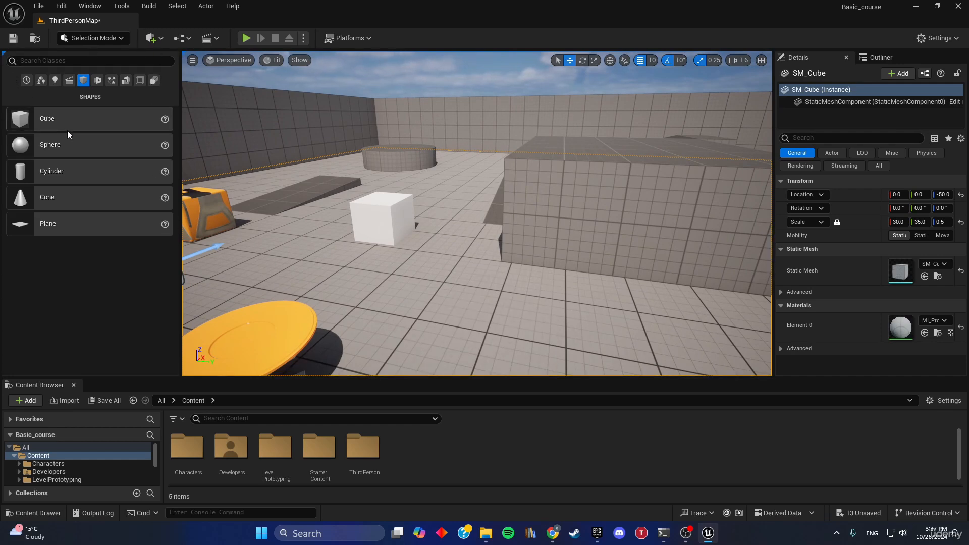
Step: Close the Details, Outliner and Content Browser panels
left_click(847, 57)
left_click(847, 57)
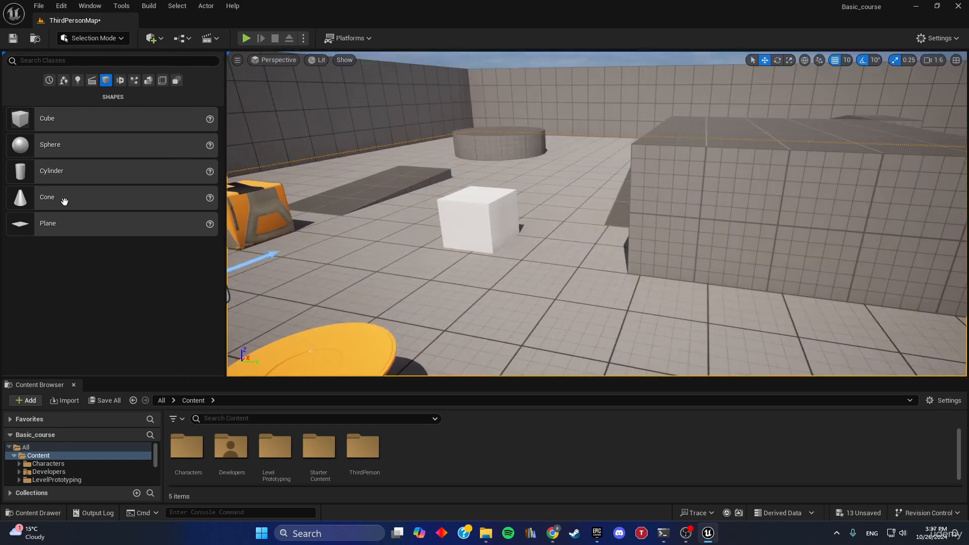
left_click(73, 385)
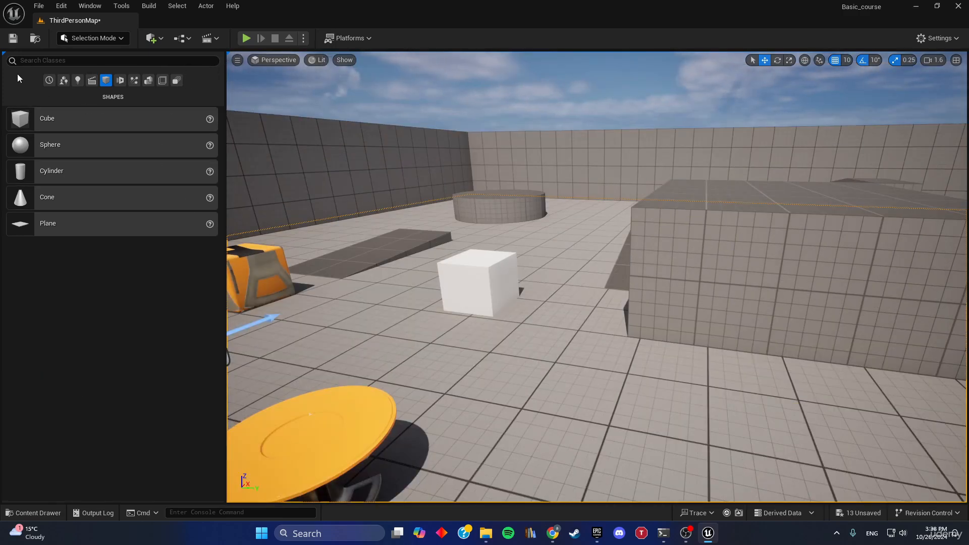
Step: Restore the editor's panels by loading the Default Editor Layout
left_click(91, 6)
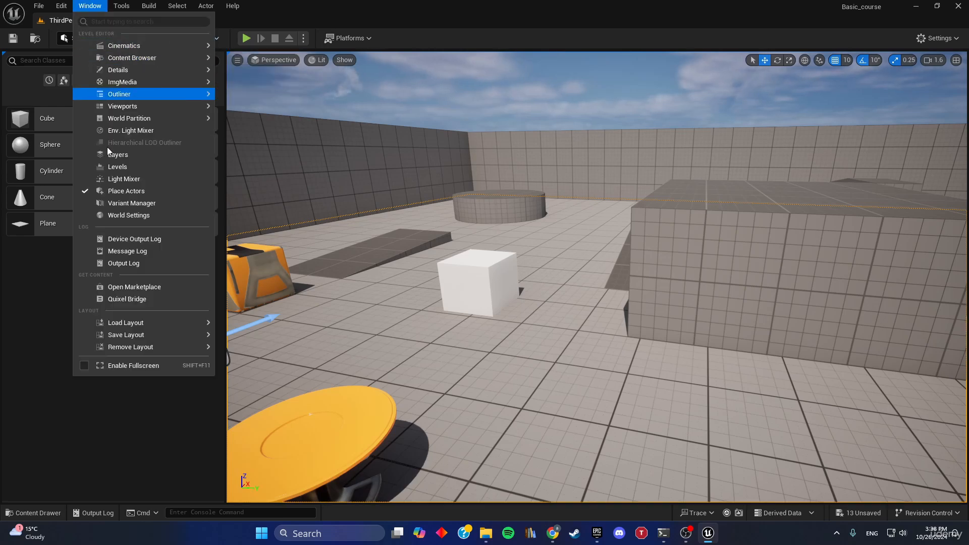
mouse_move(162, 324)
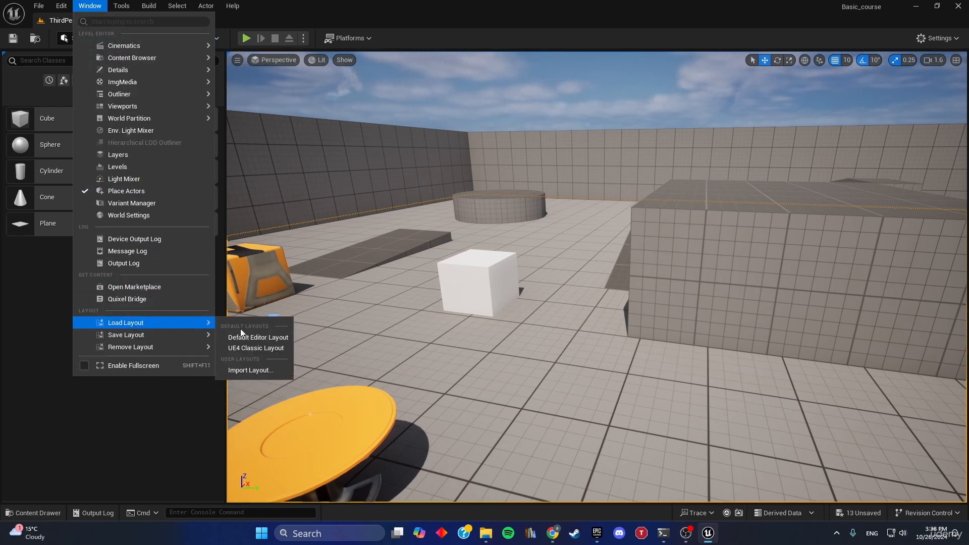
left_click(279, 343)
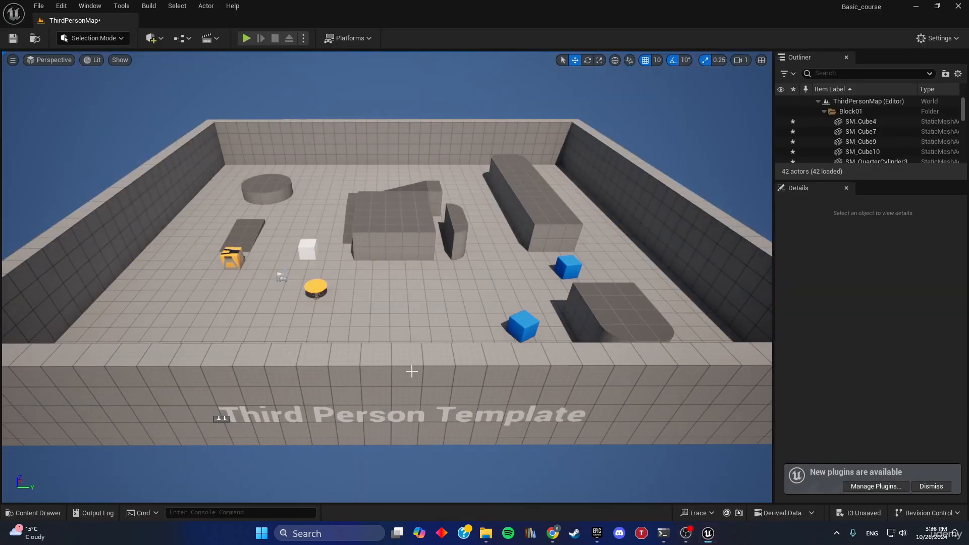
Step: Dismiss the new plugins notification and view the StarterContent Props folder in the Content Drawer
left_click(930, 487)
right_click_drag(387, 277, 396, 246)
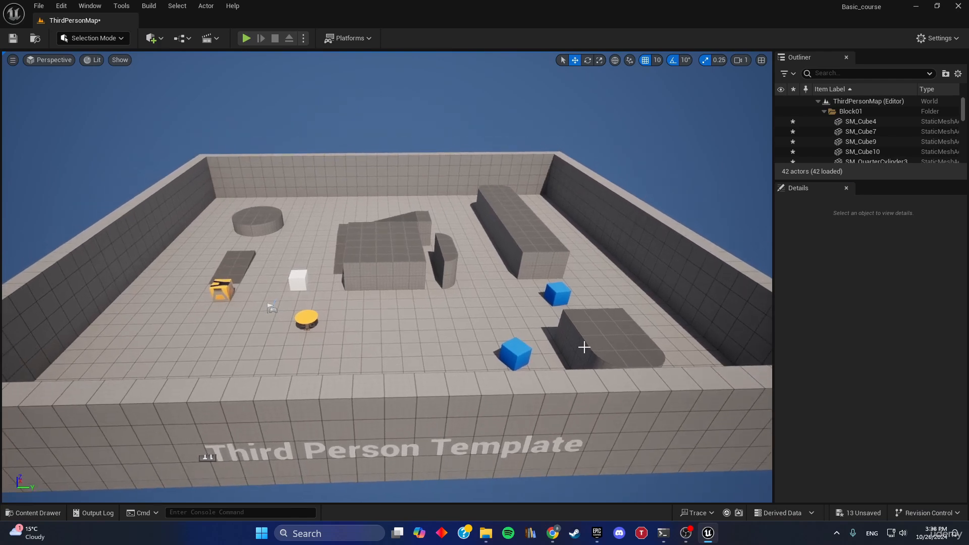
key("ctrl+space")
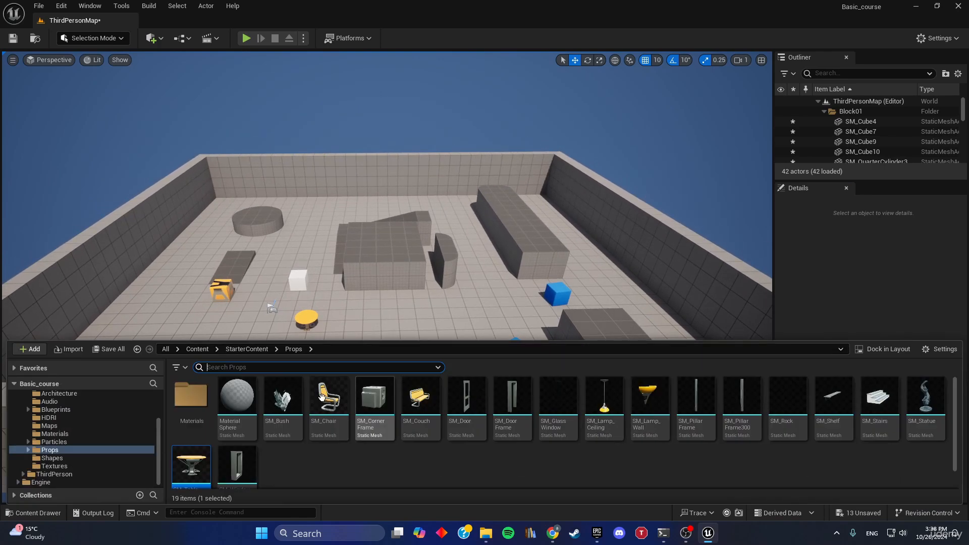
left_click(807, 244)
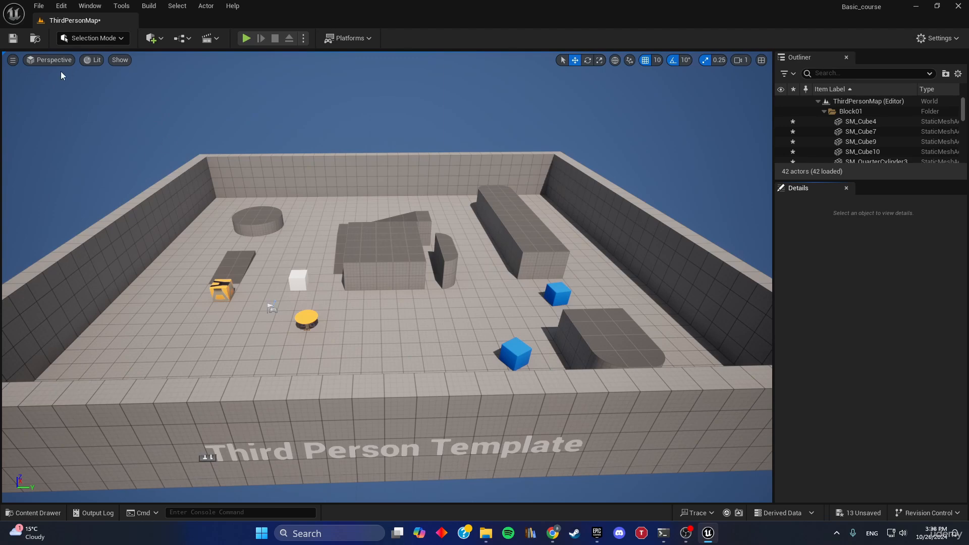
Step: Switch the editor to the UE4 Classic Layout
left_click(94, 6)
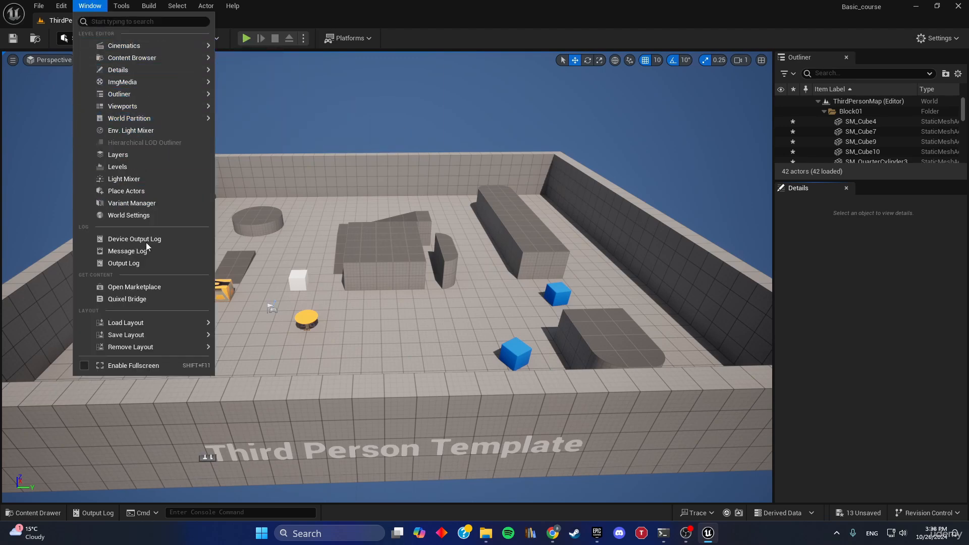
mouse_move(177, 322)
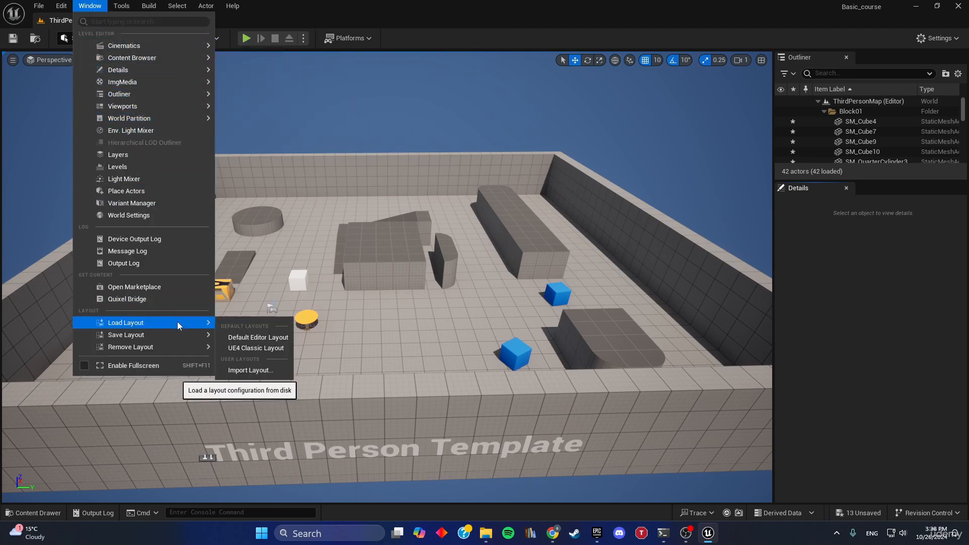
left_click(266, 349)
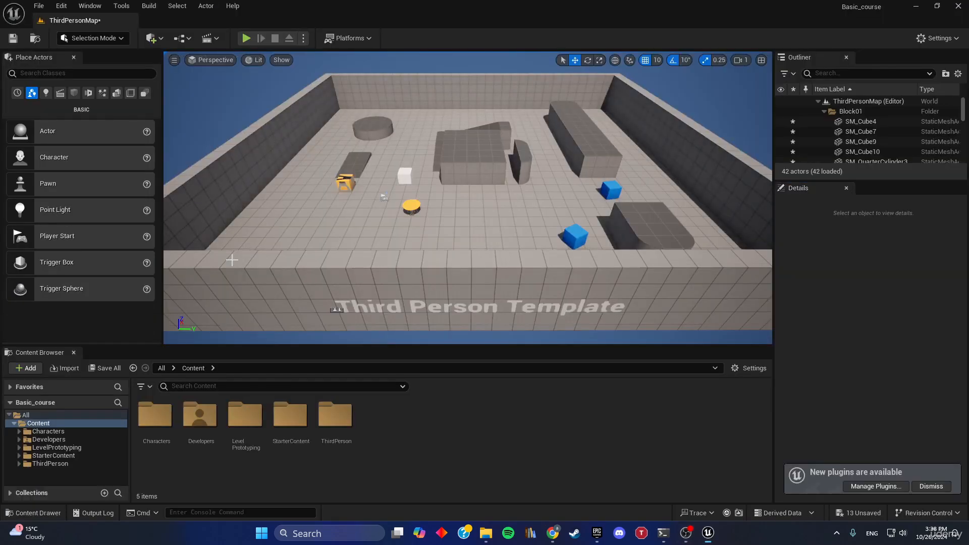
Step: Return the editor to the Default Editor Layout
left_click(90, 5)
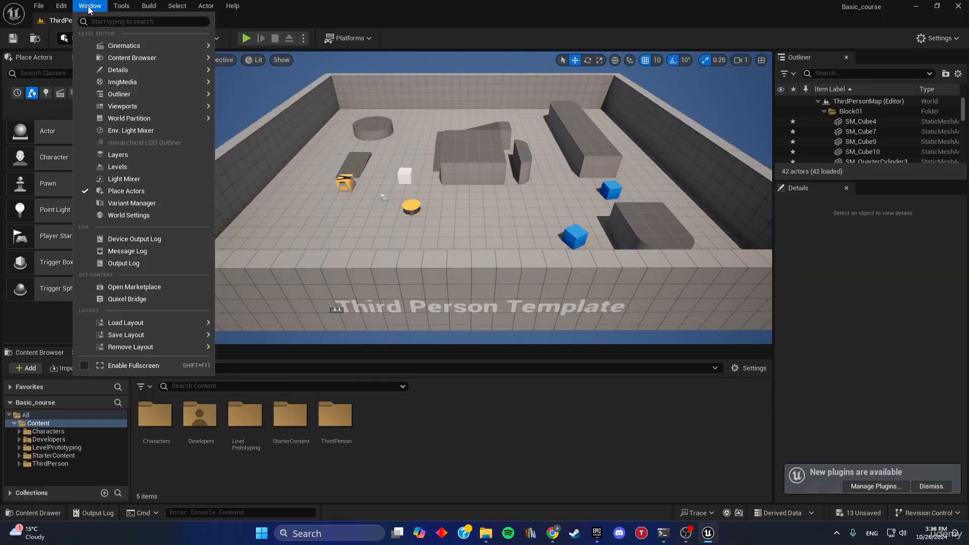
mouse_move(174, 322)
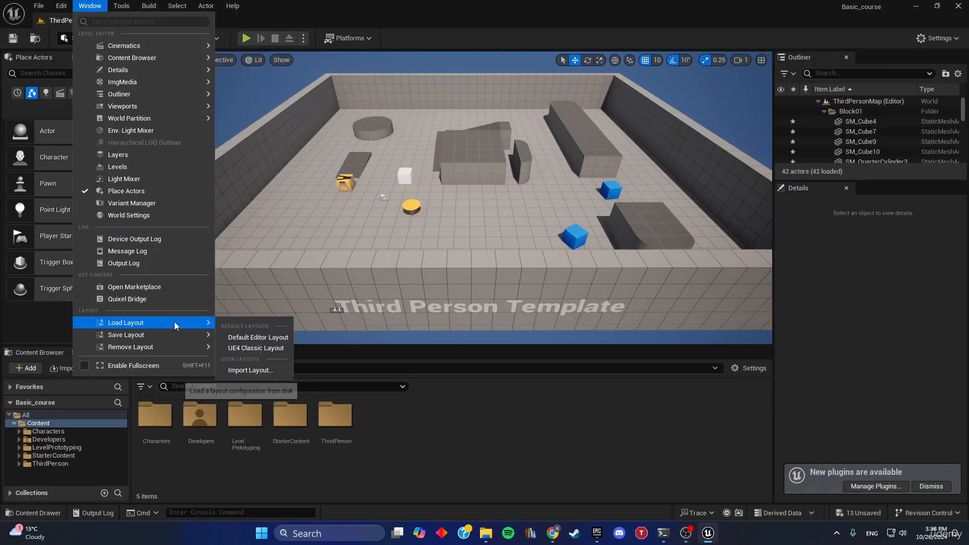
left_click(268, 336)
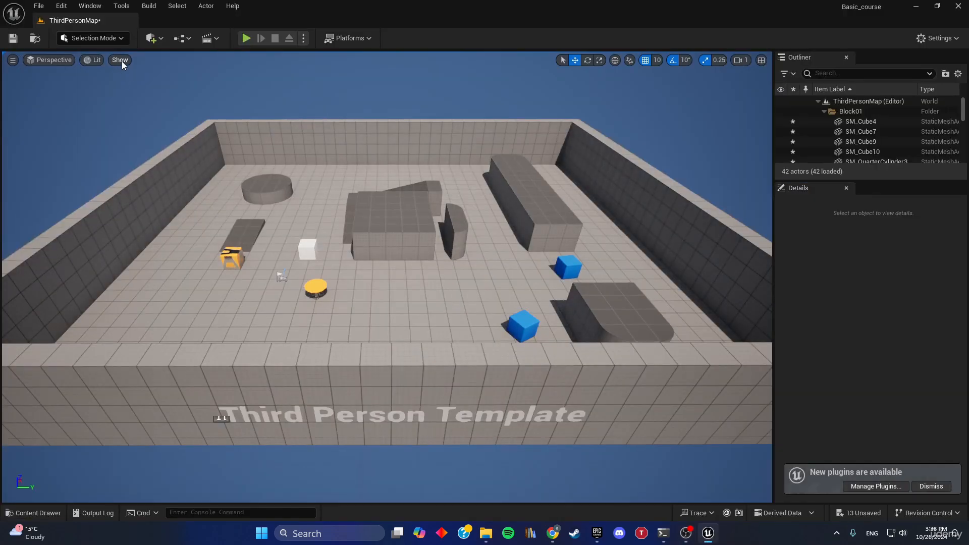
Step: Try adding a Cube shape to the level at a height of about Z 910, and delete it
left_click(160, 39)
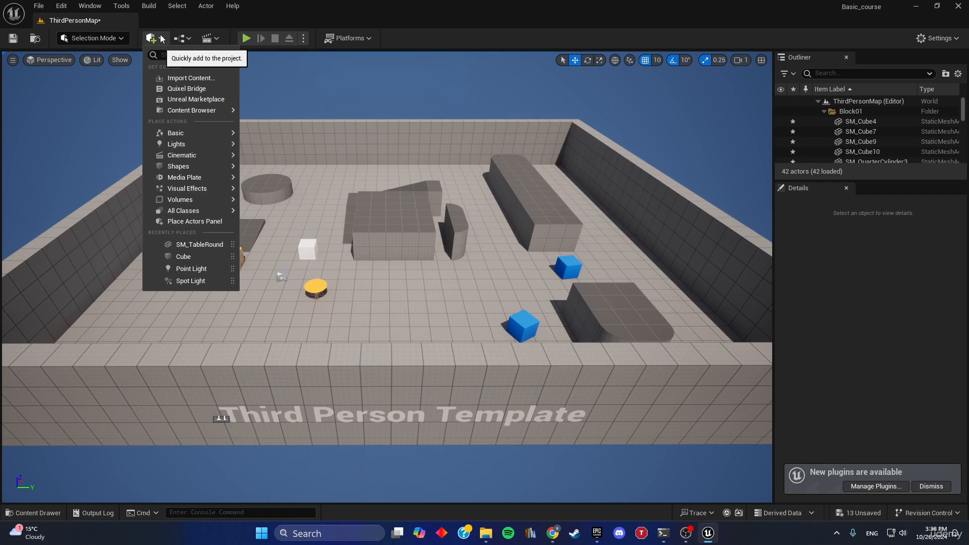
mouse_move(175, 136)
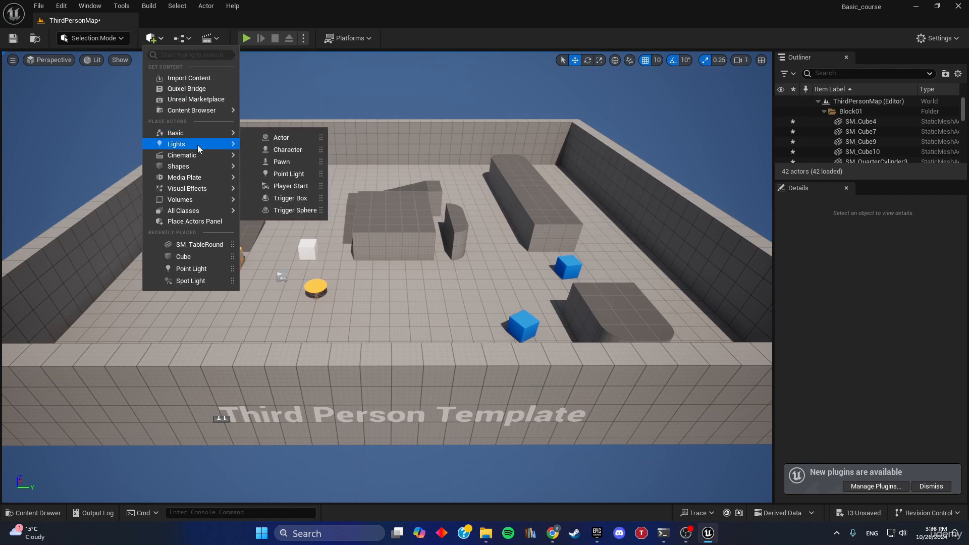
mouse_move(203, 158)
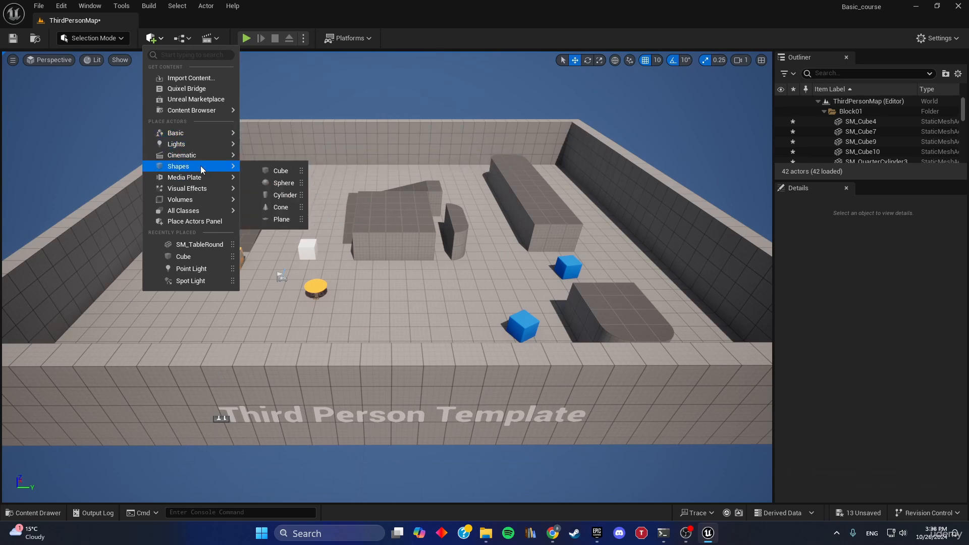
left_click_drag(281, 171, 270, 171)
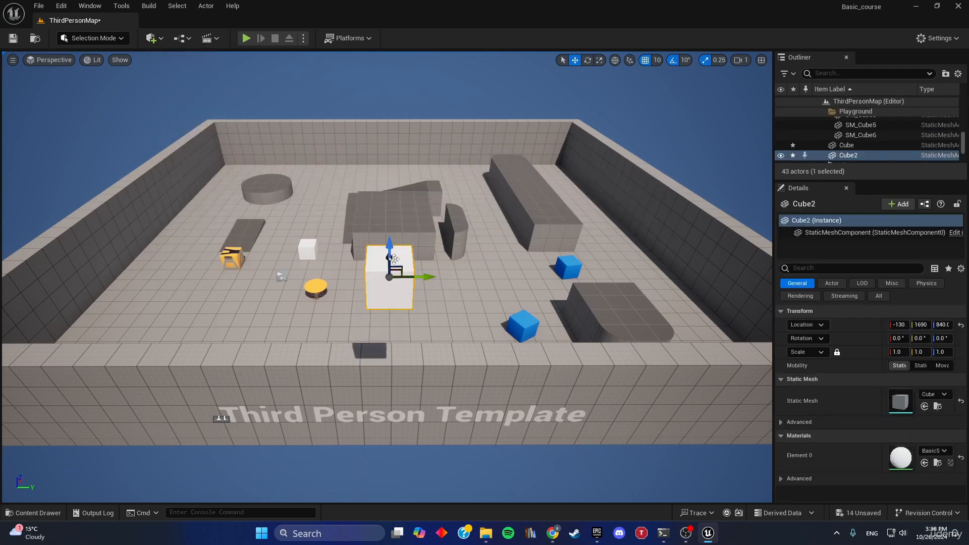
left_click_drag(394, 259, 381, 230)
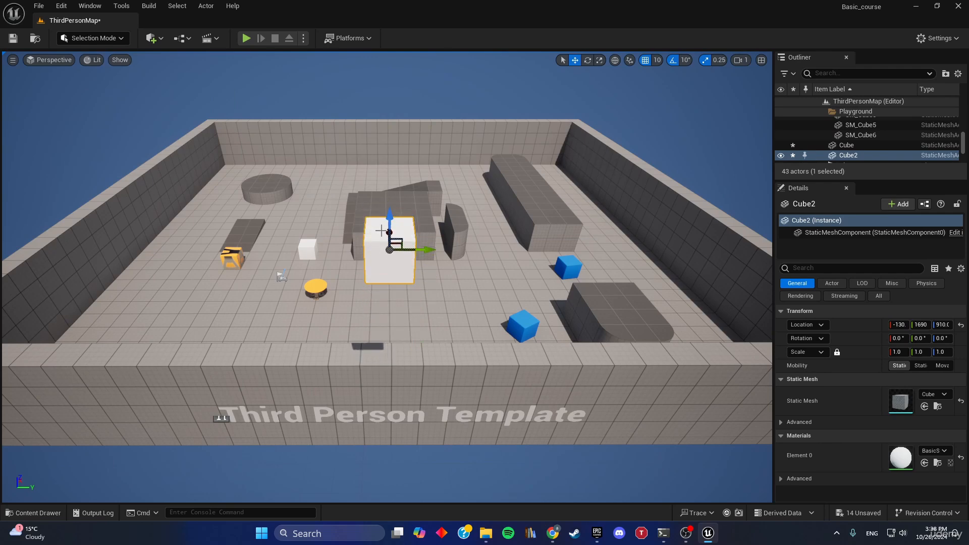
key("Delete")
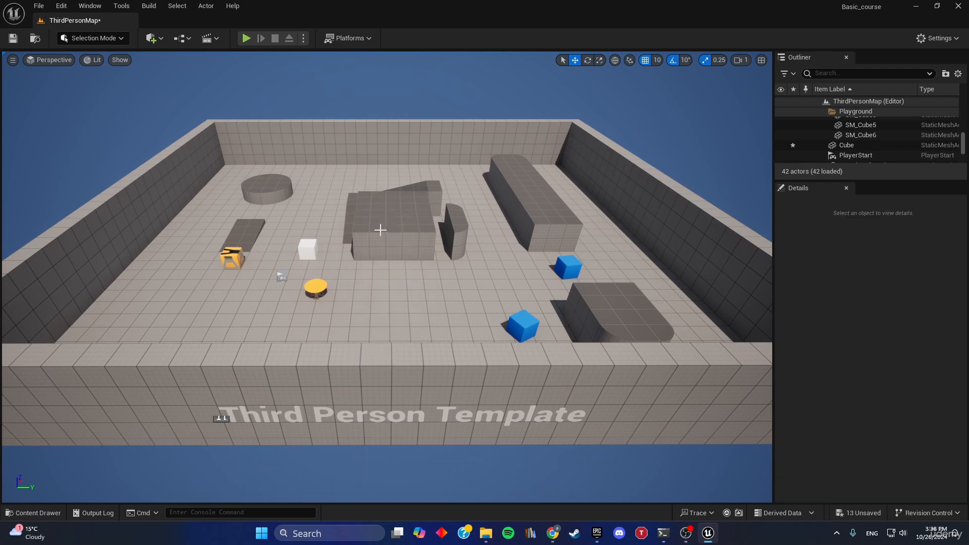
left_click(90, 5)
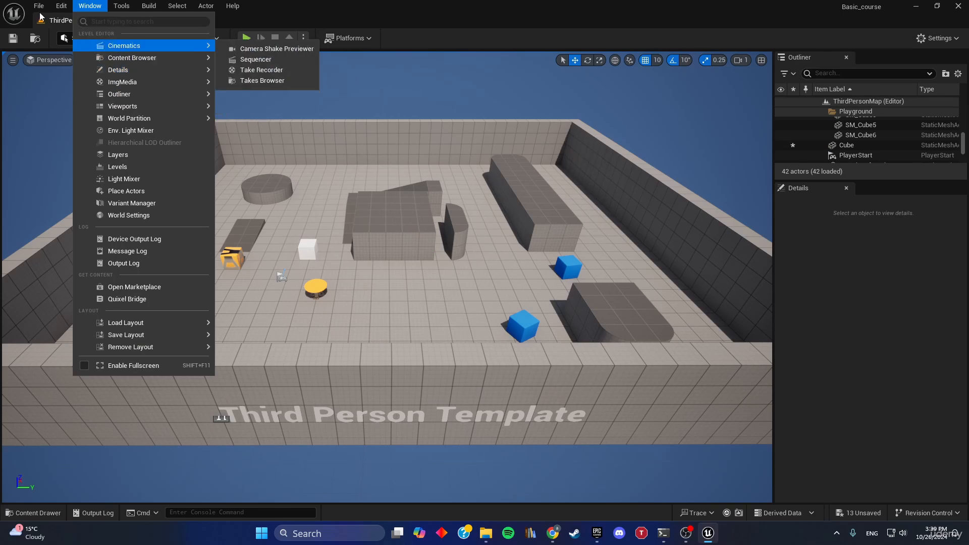
mouse_move(146, 107)
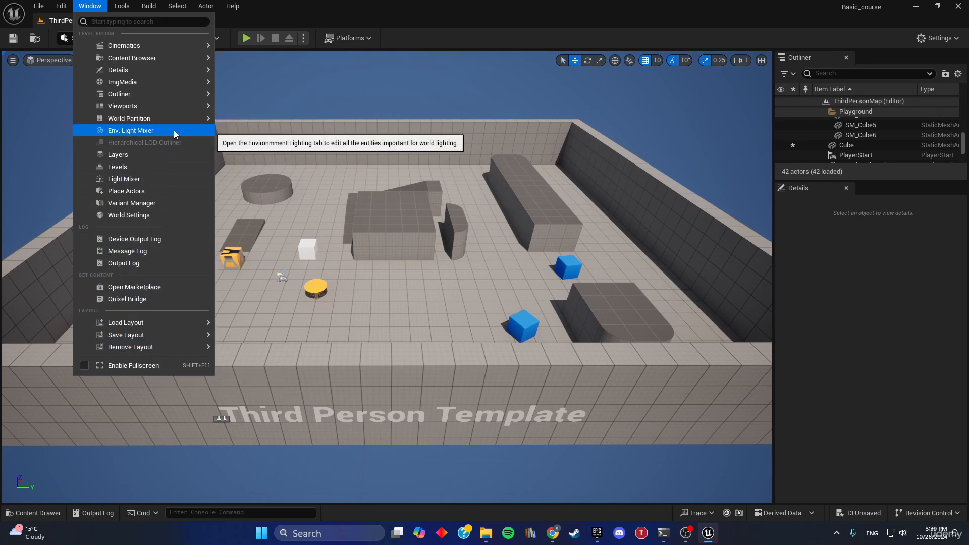
left_click(314, 14)
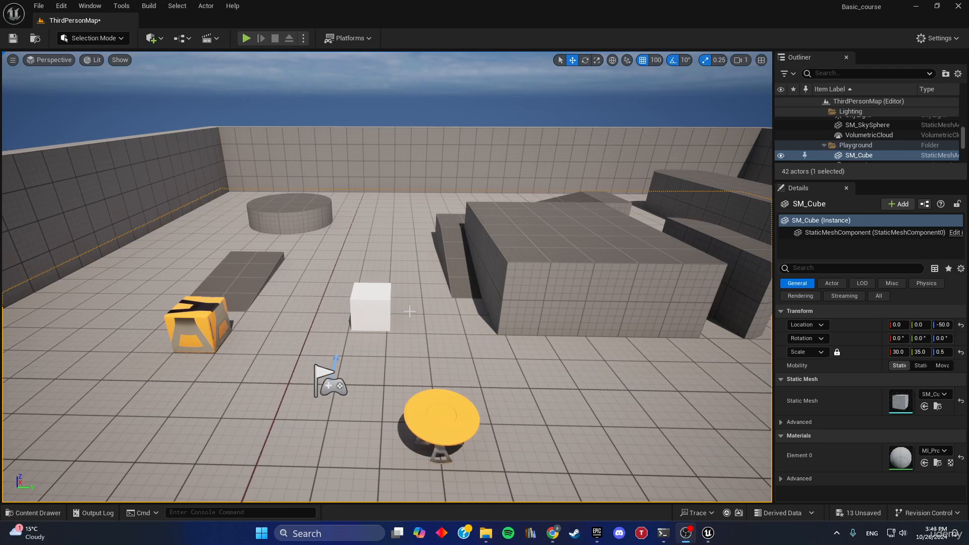
Step: Set the position grid snap size to 10 and move the white cube along Y to about 1268
left_click(384, 302)
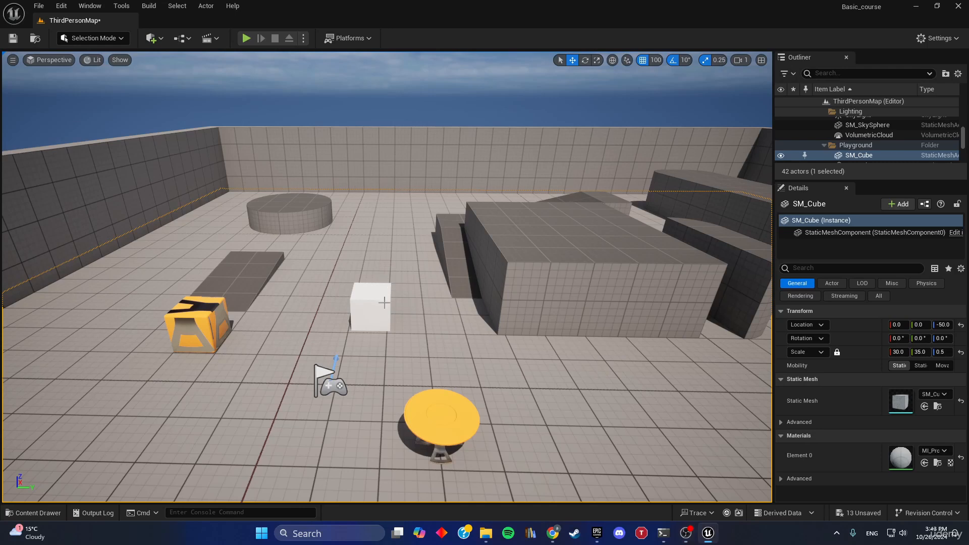
left_click(656, 60)
left_click(667, 105)
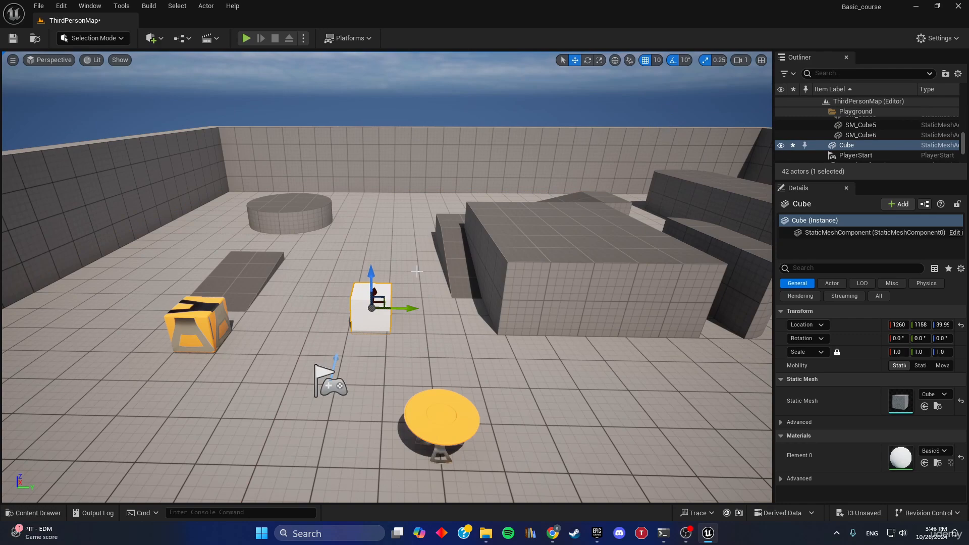
left_click(412, 313)
right_click_drag(413, 313, 412, 313)
key("w")
left_click(430, 275)
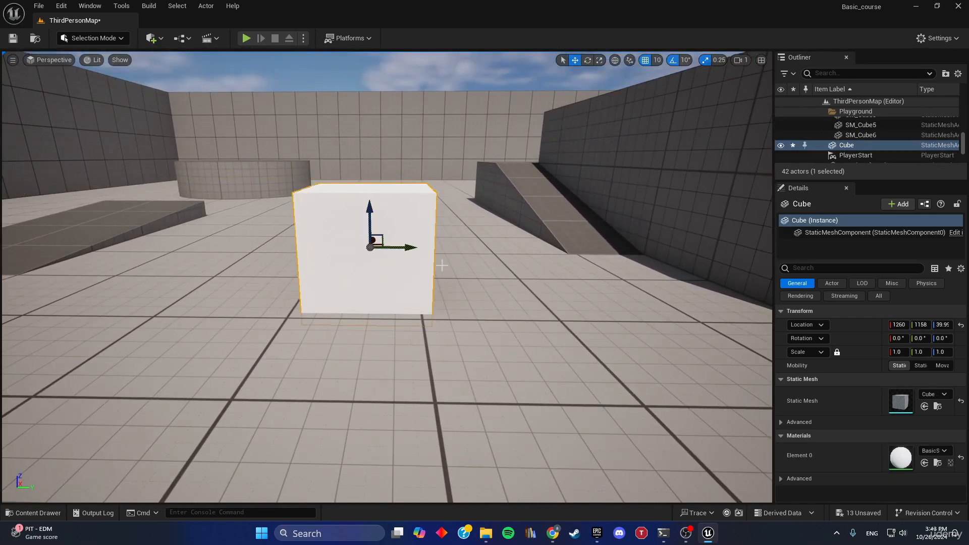
left_click_drag(416, 247, 544, 241)
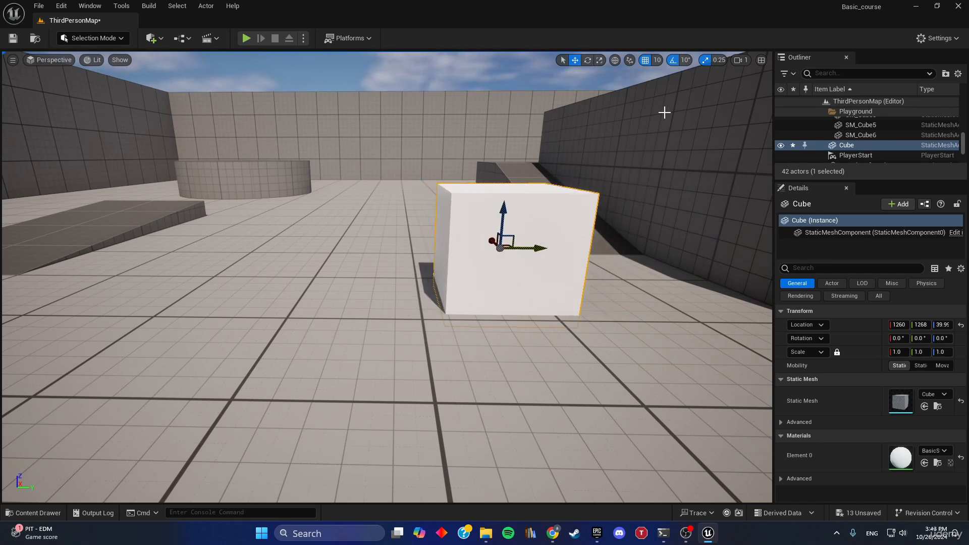
Step: Set the position grid snap size to 100 and move the white cube back along Y to about 1068
left_click(656, 60)
left_click(673, 129)
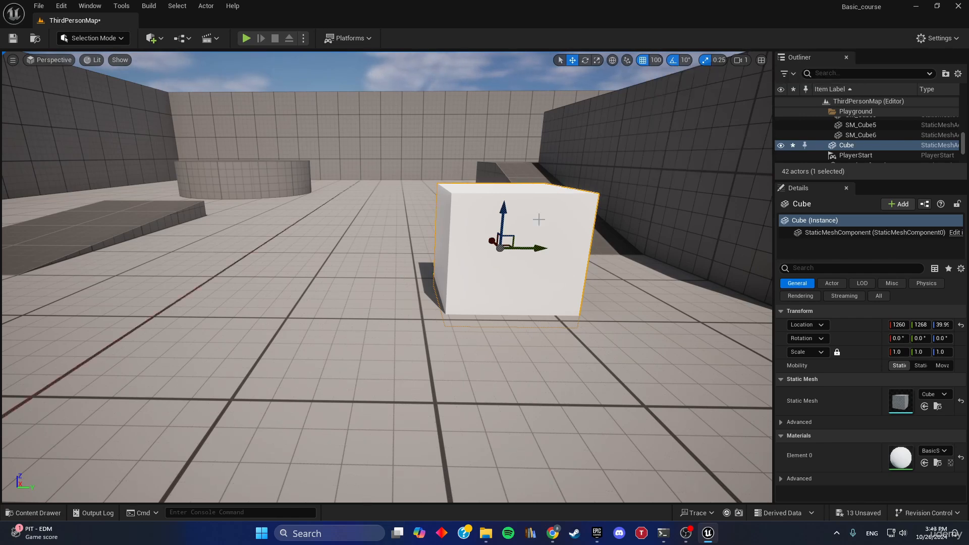
left_click_drag(521, 251, 473, 254)
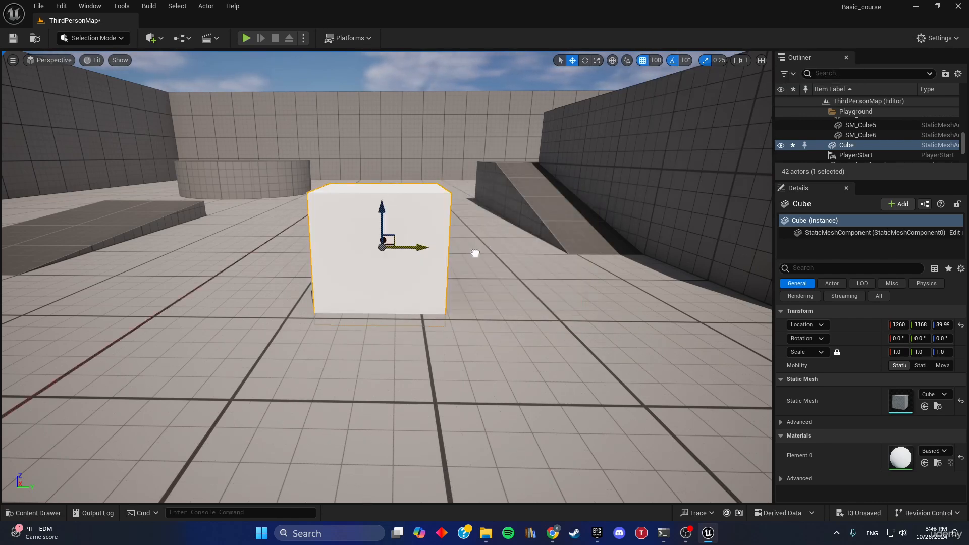
left_click_drag(361, 251, 310, 266)
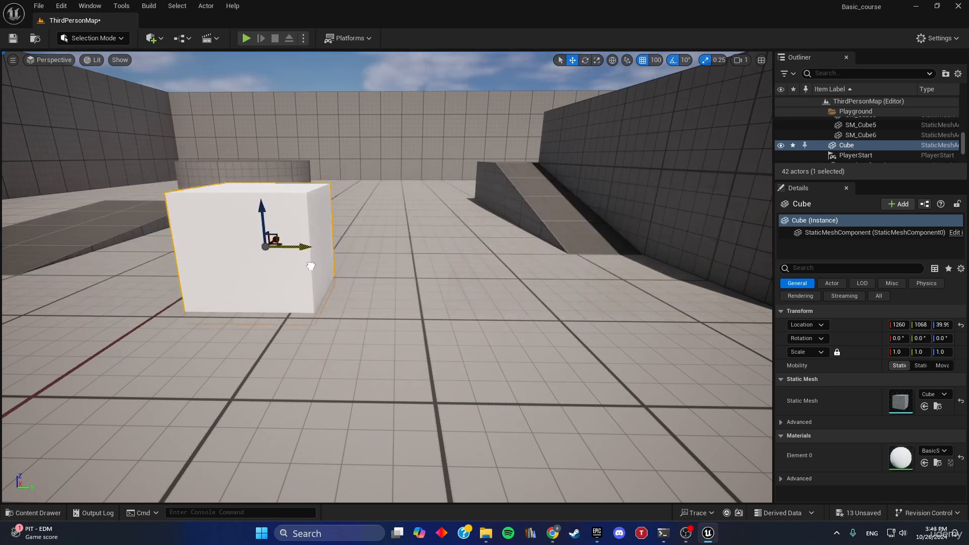
Step: Set the position grid snap size to 1 and move the white cube along Y to about 1283
left_click(655, 60)
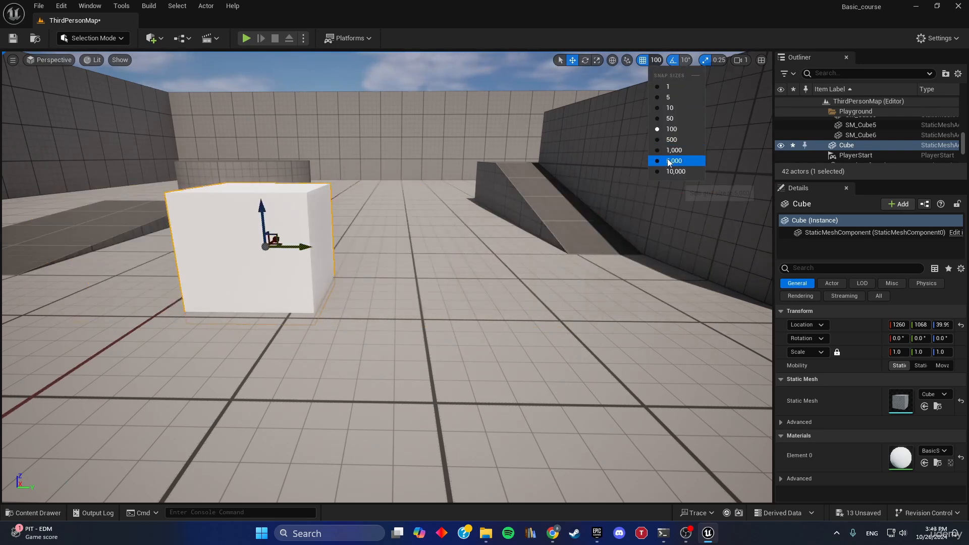
left_click(683, 88)
left_click_drag(295, 246, 548, 248)
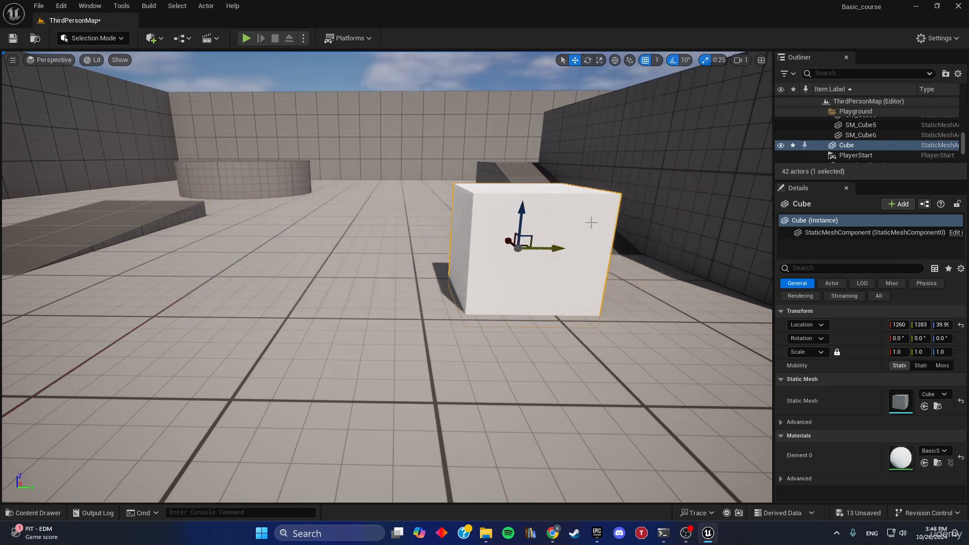
Step: Turn off position grid snapping and move the white cube freely along Y to about 1043
left_click(648, 61)
left_click_drag(549, 249, 278, 260)
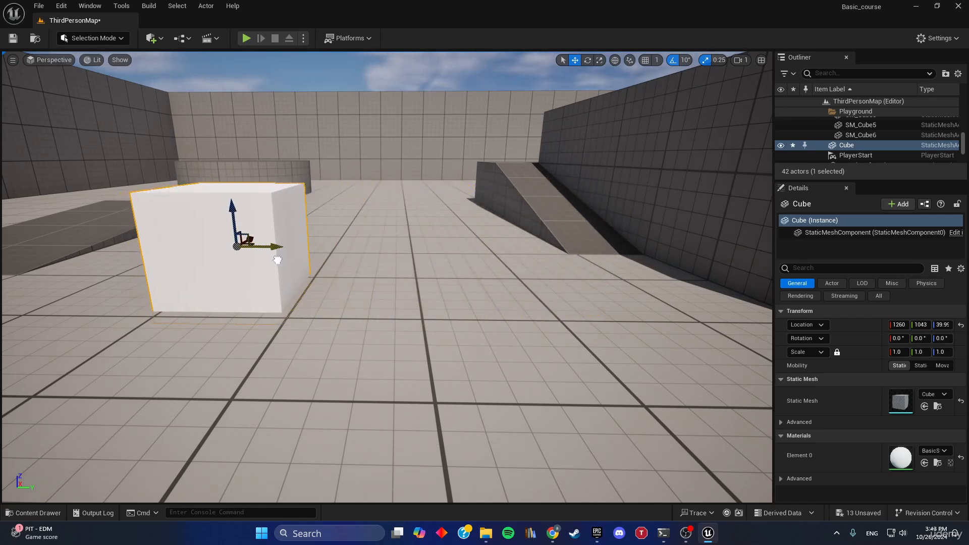
Step: Re-enable position grid snapping with a snap size of 10 and move the white cube along Y to about 1153
left_click(649, 59)
left_click(657, 60)
left_click(666, 107)
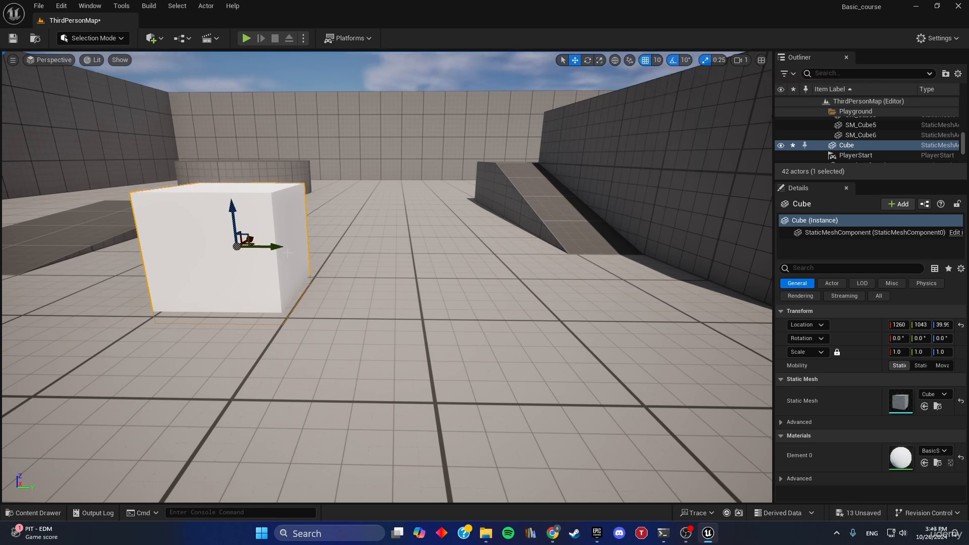
left_click_drag(266, 246, 394, 269)
Step: Examine the white cube and the surrounding blocks and ramps from several distances and angles
key("s")
right_click_drag(578, 316, 578, 357)
key("w")
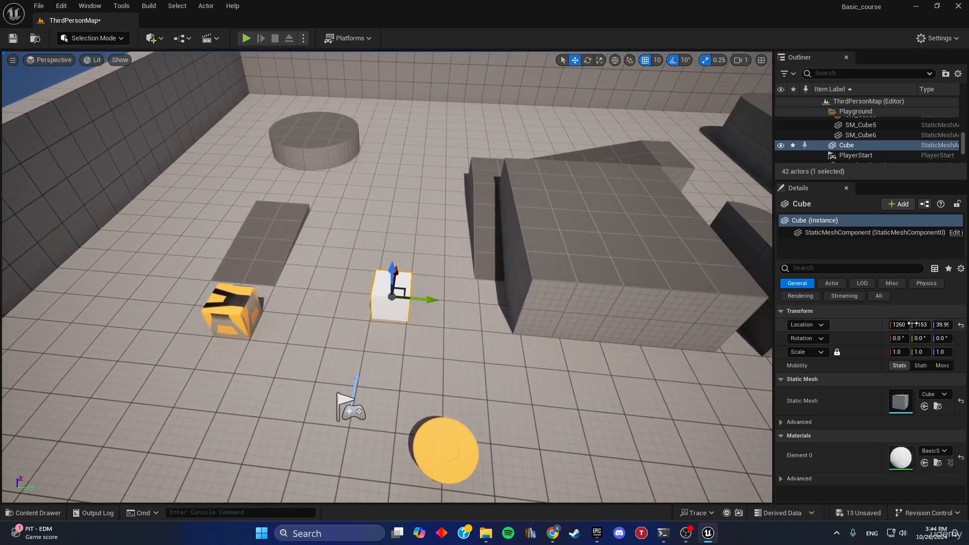
right_click_drag(581, 323, 613, 328)
key("w")
right_click_drag(373, 269, 315, 212)
key("a")
key("d")
right_click_drag(434, 270, 444, 261)
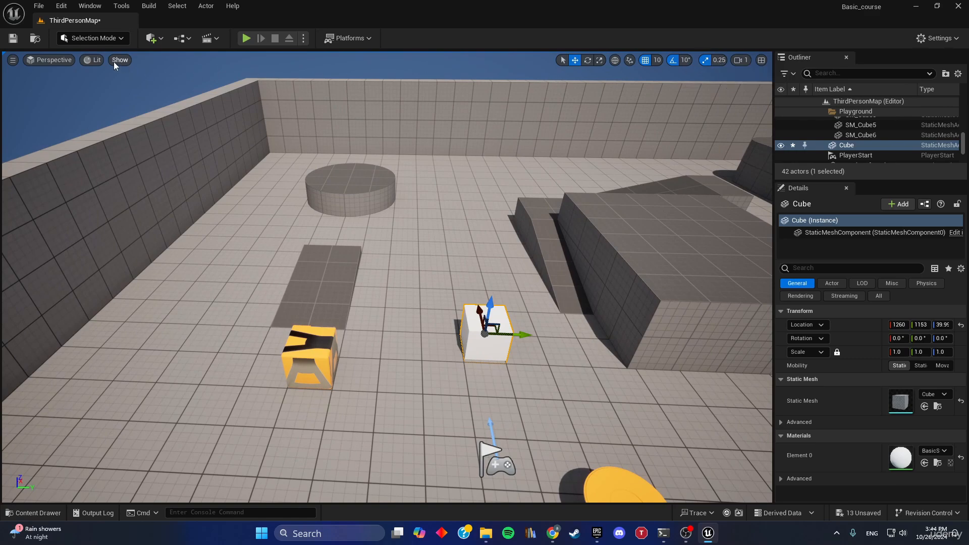
right_click_drag(79, 128, 119, 135)
key("w")
Step: Enable the custom screen percentage override for the viewport at 100
left_click(12, 60)
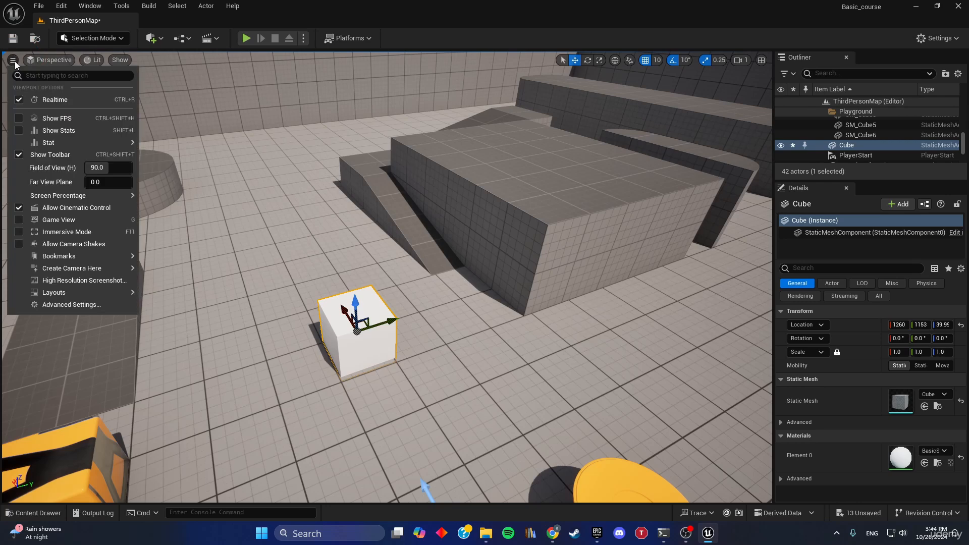
mouse_move(44, 195)
mouse_move(92, 197)
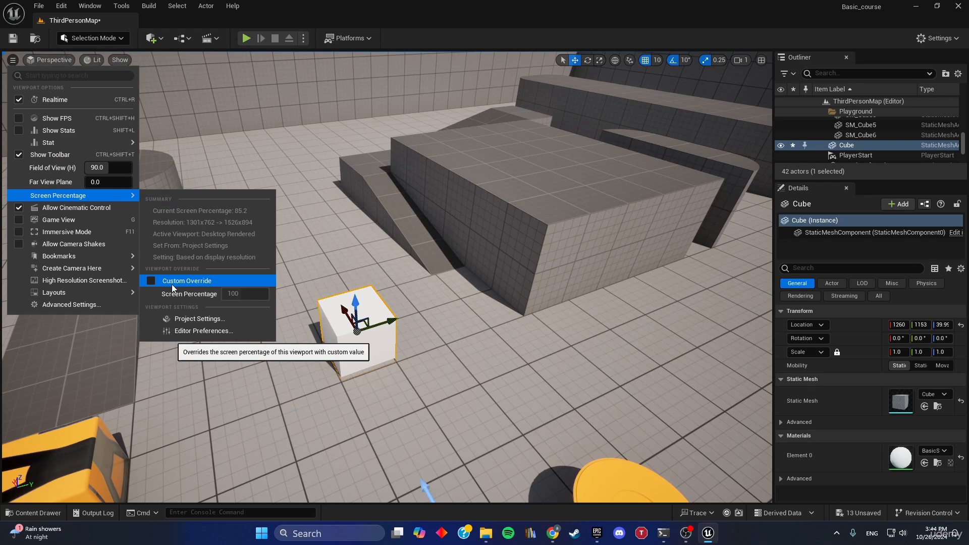
left_click(170, 284)
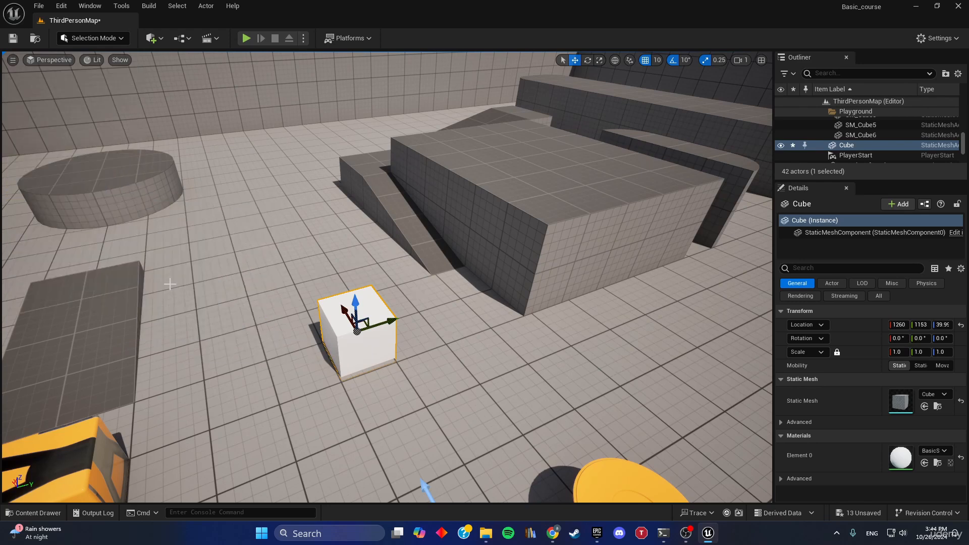
left_click(13, 60)
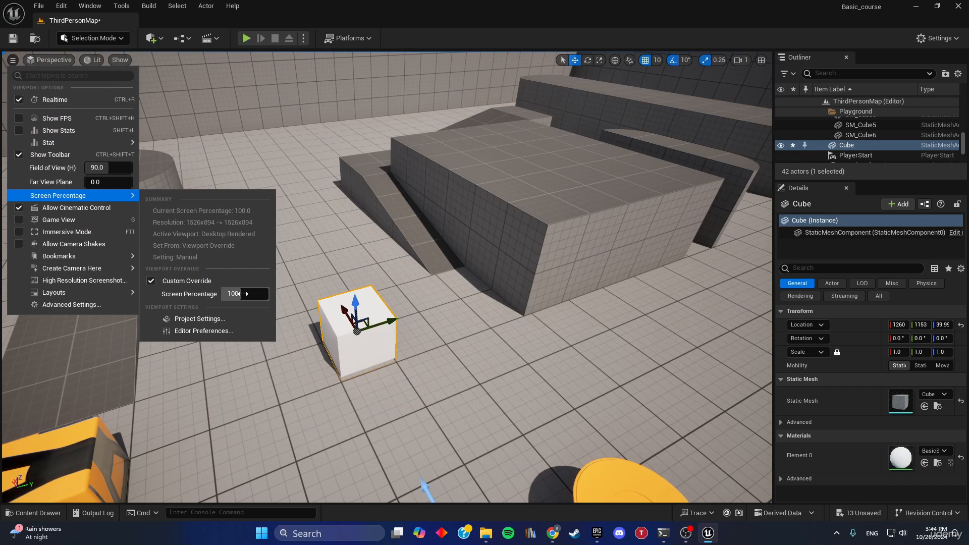
right_click_drag(555, 360, 488, 245)
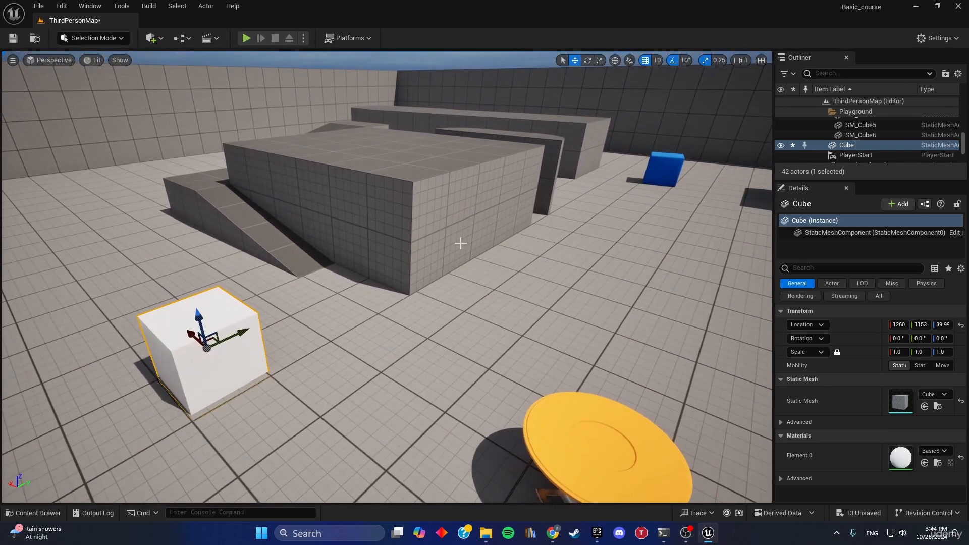
Step: Lower the viewport's screen percentage override to 25
left_click(9, 58)
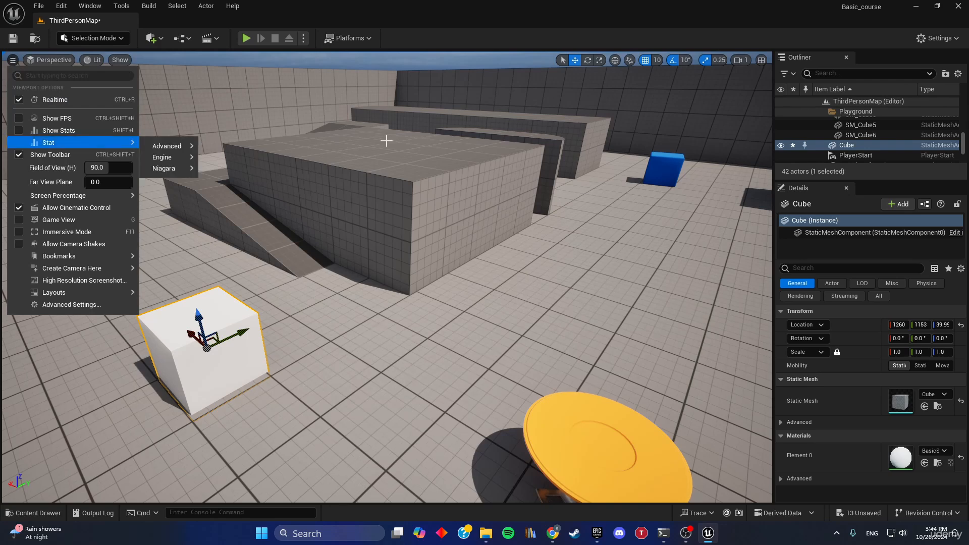
left_click(422, 230)
left_click(392, 240)
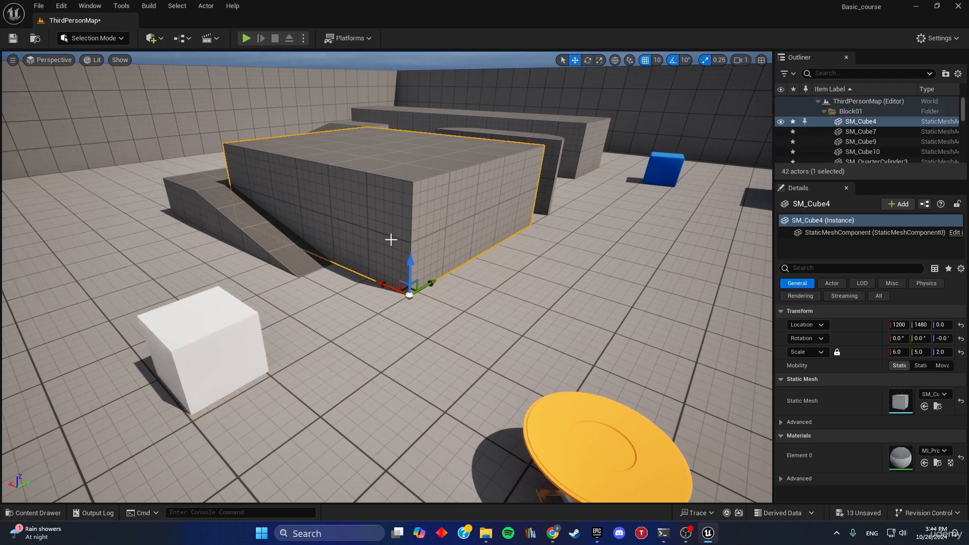
left_click(12, 59)
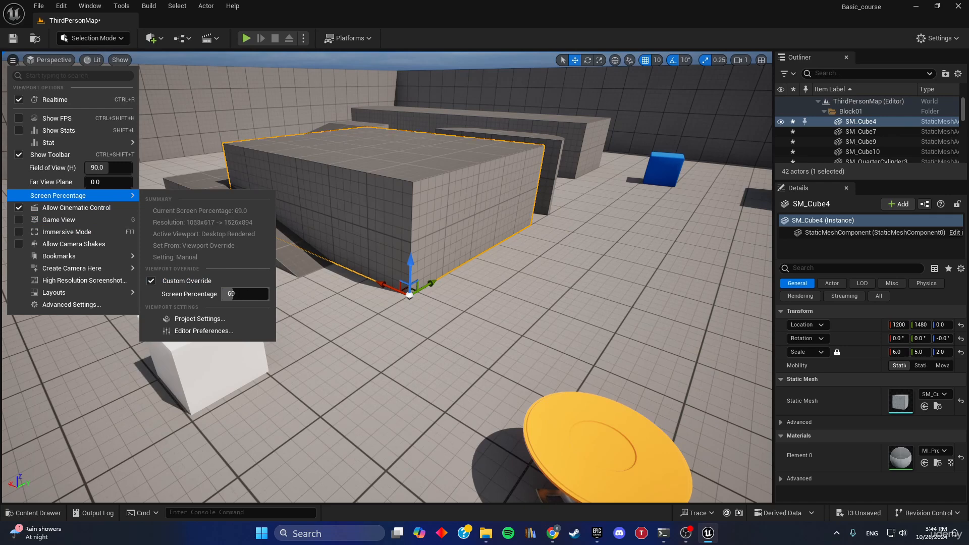
left_click_drag(231, 294, 202, 294)
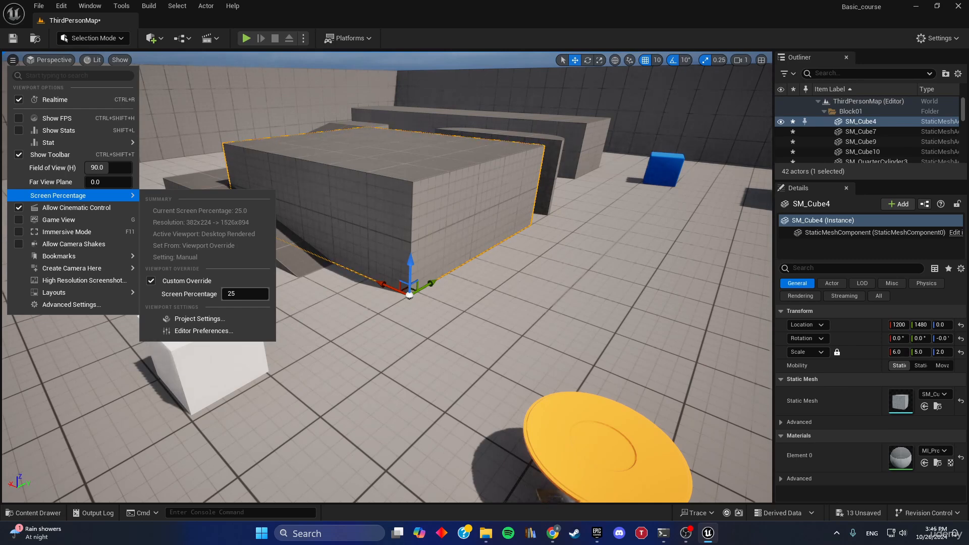
Step: Raise the viewport's screen percentage override to 200 and bring it back to 100
type("133")
key("Return")
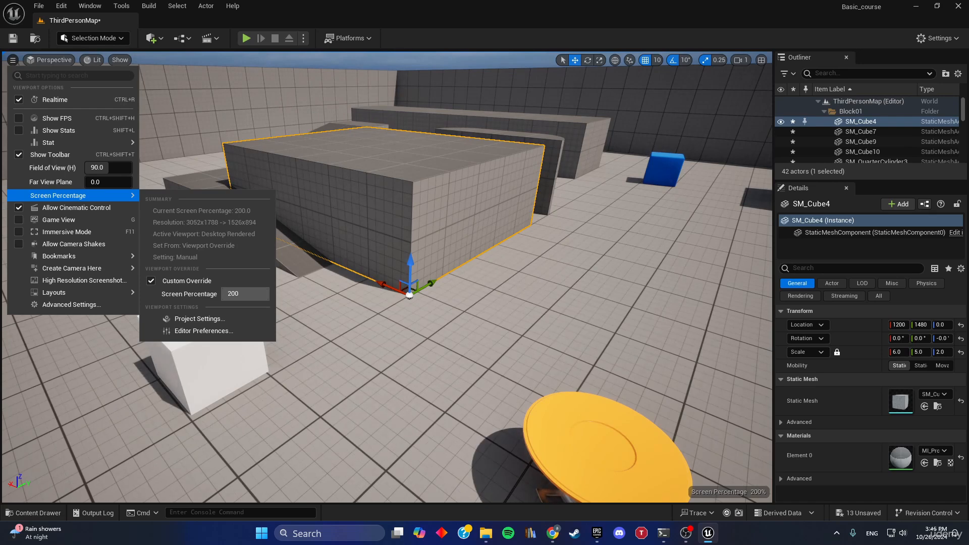
left_click_drag(269, 296, 243, 297)
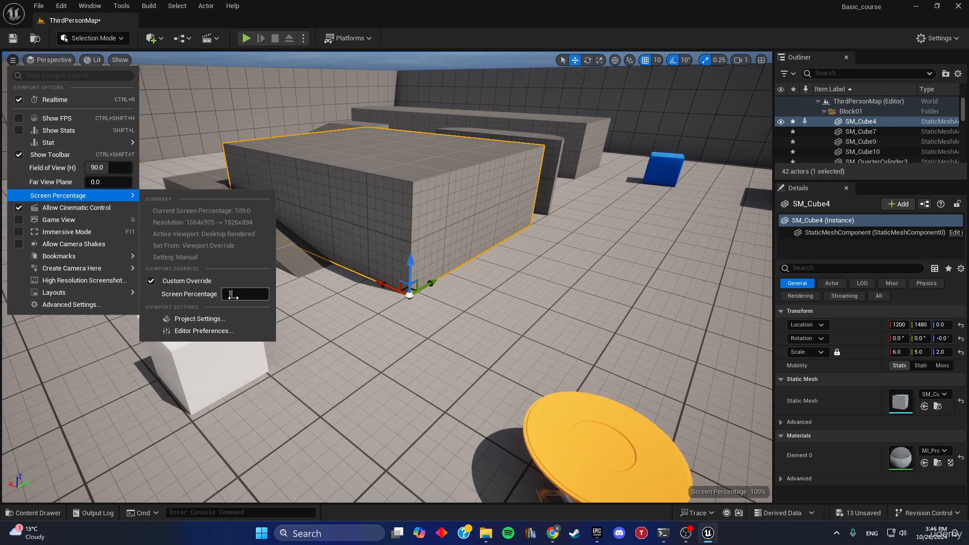
left_click(233, 297)
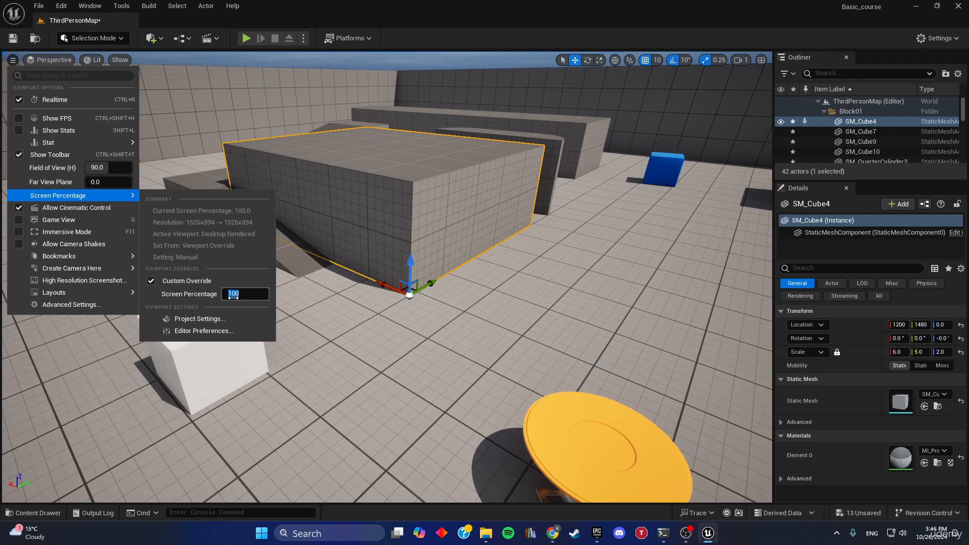
Step: Examine the blocks, ramps and surrounding walls from several distances and angles at the 100 percent screen percentage
left_click(407, 315)
key("w")
mouse_move(407, 314)
right_mouse_down()
mouse_move(396, 293)
mouse_move(416, 262)
mouse_move(497, 251)
mouse_move(387, 252)
mouse_move(389, 265)
mouse_move(422, 240)
mouse_move(349, 283)
mouse_move(397, 278)
mouse_move(338, 285)
mouse_move(399, 270)
mouse_move(348, 268)
mouse_move(392, 316)
right_mouse_up()
key("s")
key("s")
key("w")
key("s")
left_click(214, 225)
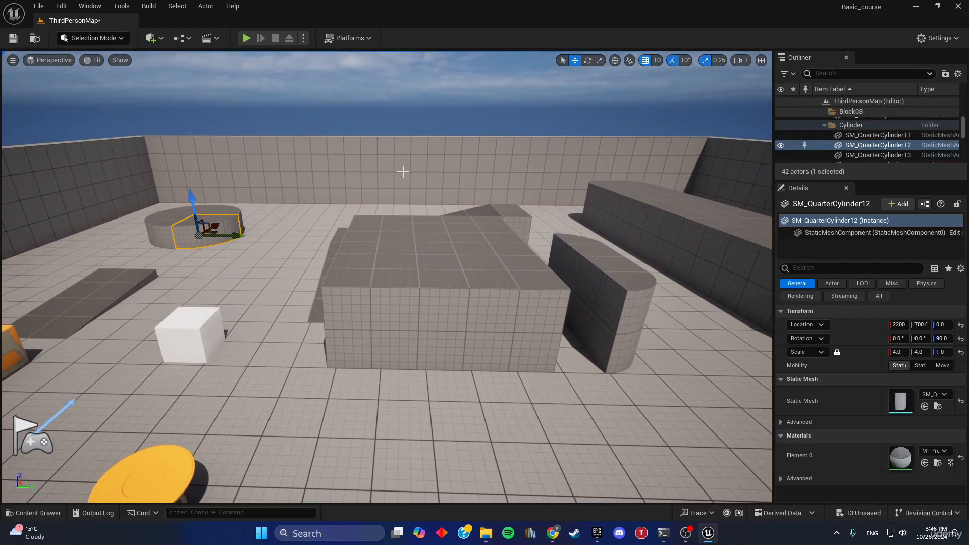
left_click(403, 172)
right_click_drag(403, 172, 406, 222)
Step: Set the viewport's screen percentage override to 50 and inspect the level's rendering up close
left_click(11, 60)
mouse_move(66, 195)
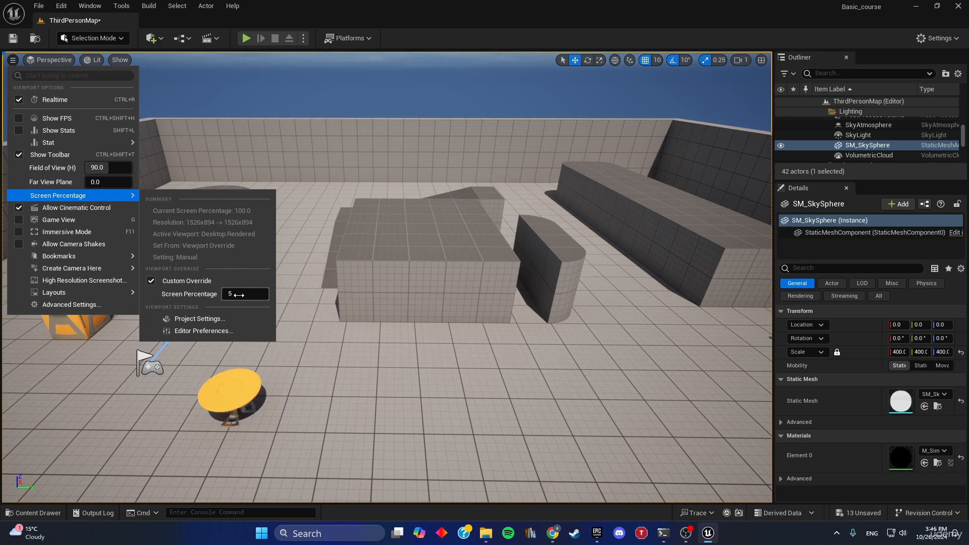
left_click(236, 294)
type("50")
key("Return")
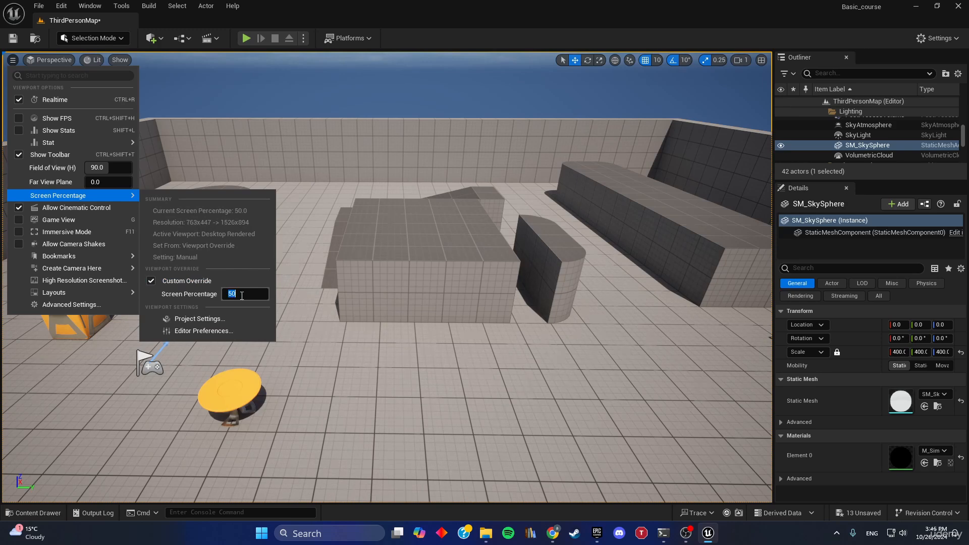
left_click(307, 259)
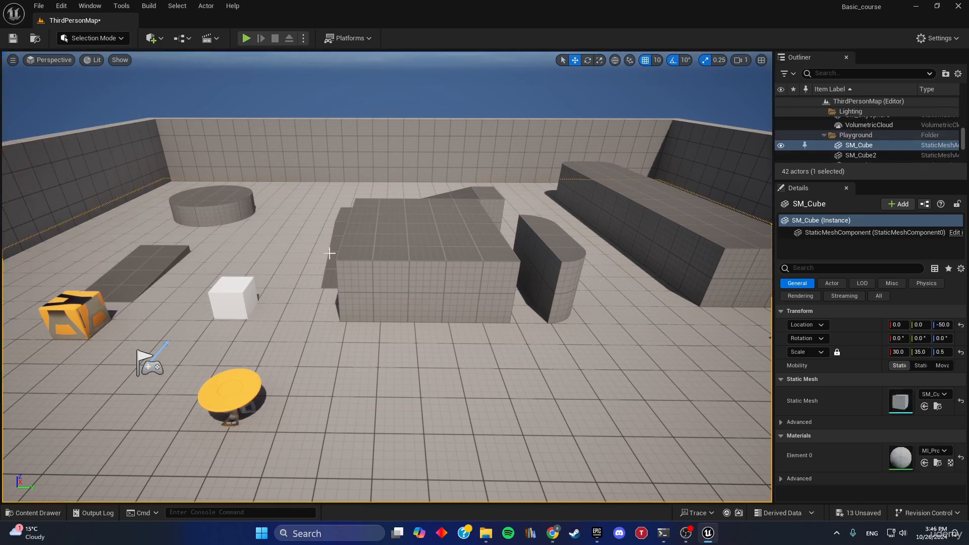
key("w")
right_click_drag(329, 253, 295, 258)
key("s")
Step: Set the viewport's screen percentage override to 200 and inspect the level's rendering
left_click(13, 60)
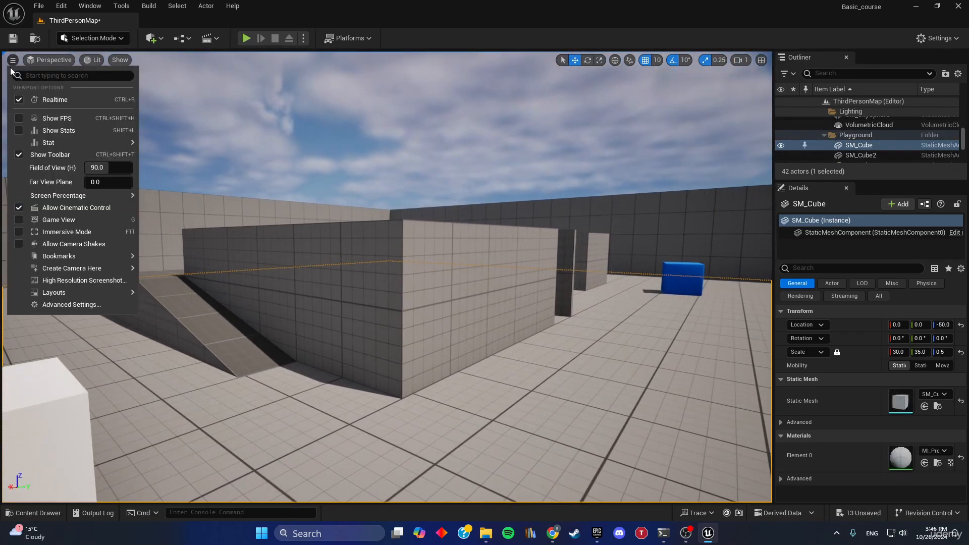
mouse_move(101, 195)
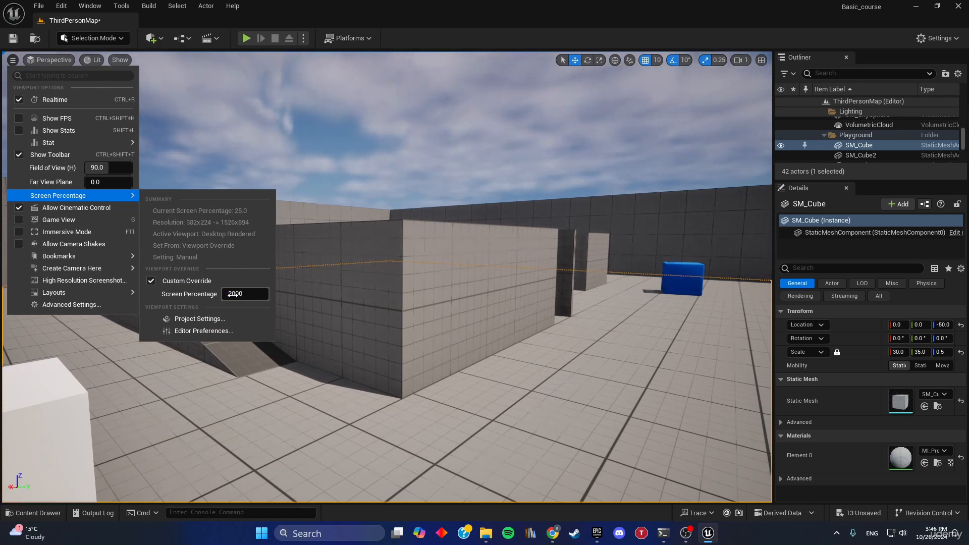
key("Return")
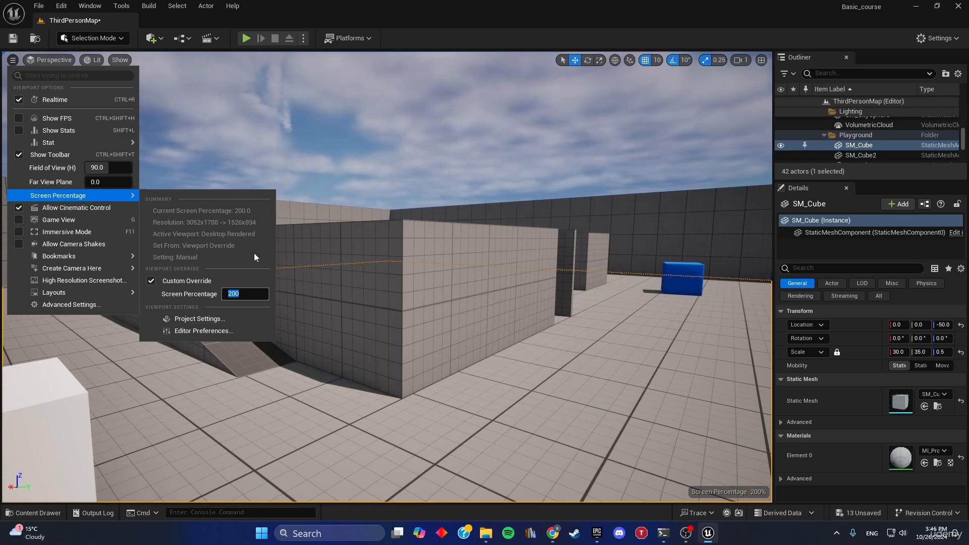
left_click(328, 207)
key("s")
right_click_drag(327, 208, 279, 236)
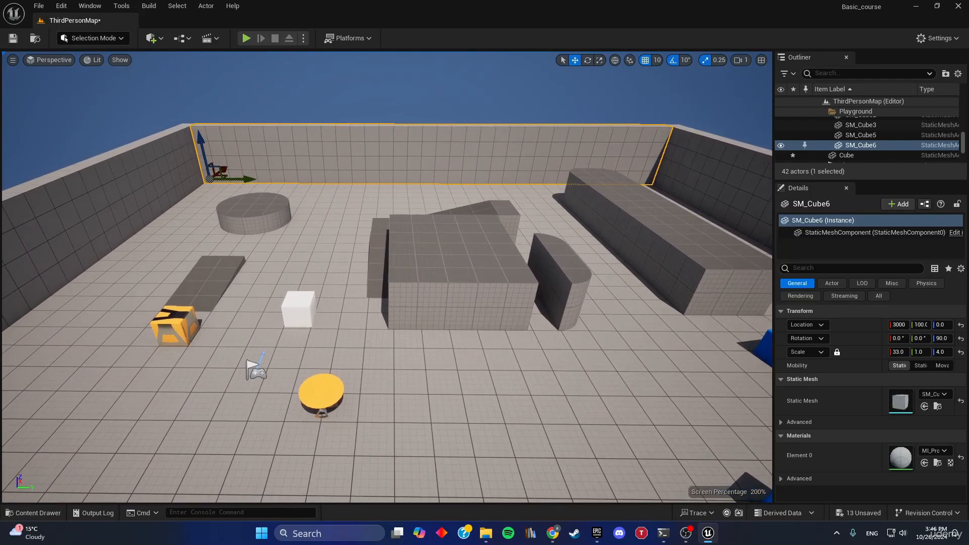
Step: Review the available editor modes and keep Selection mode active
left_click(100, 40)
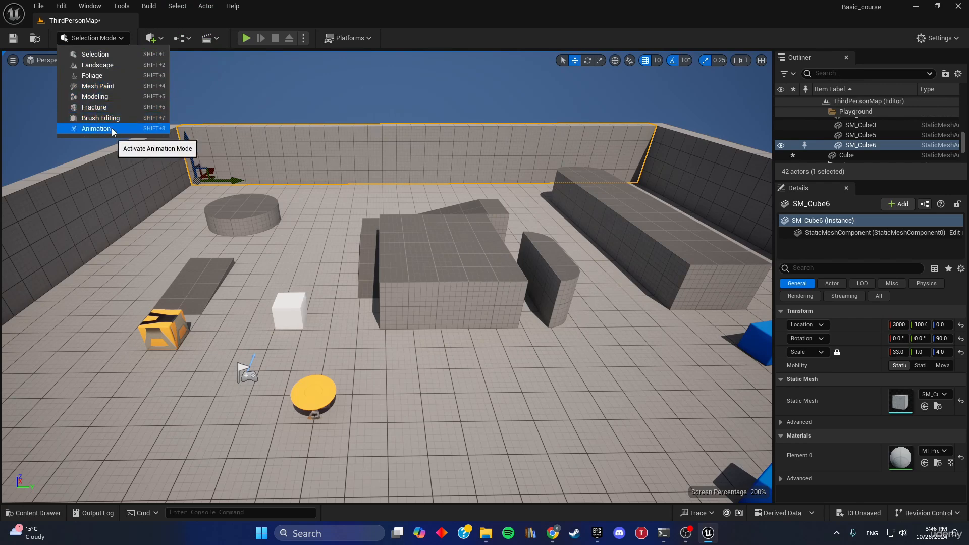
left_click(109, 53)
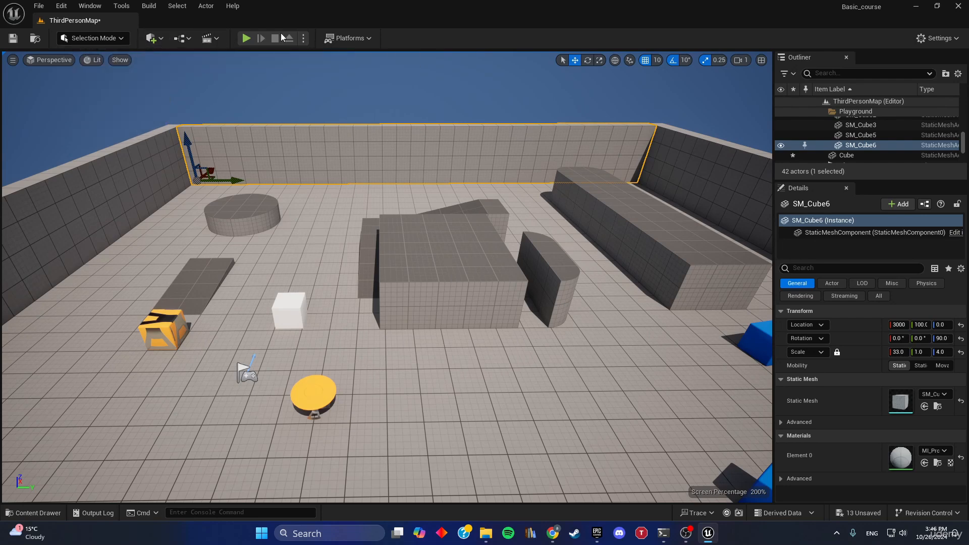
Step: Play the level in the editor and run the third-person character around the white cube and yellow platform
left_click(247, 39)
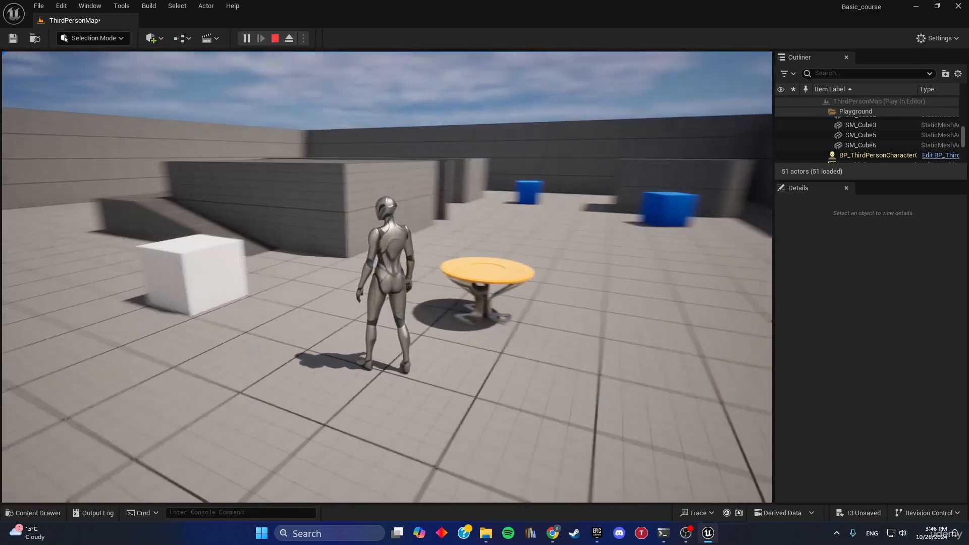
key("a")
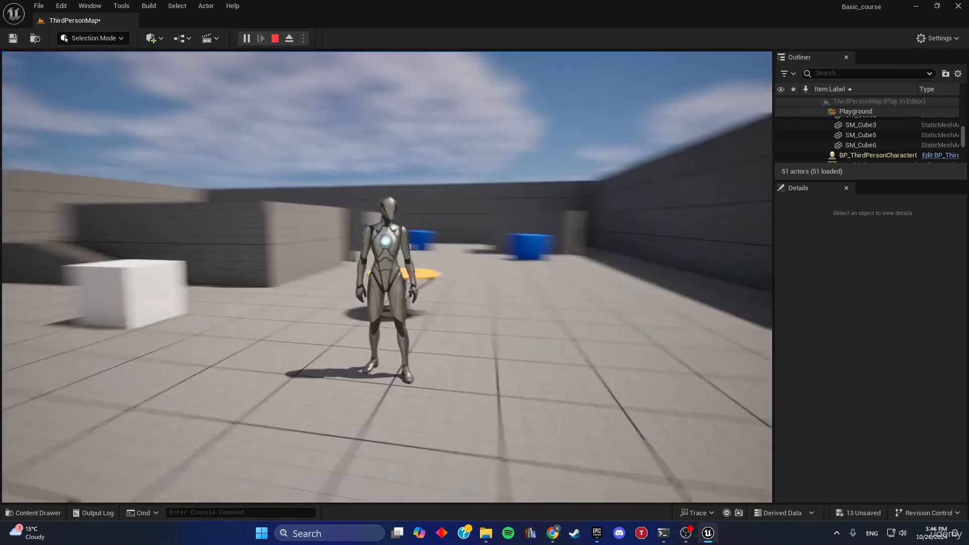
key("d")
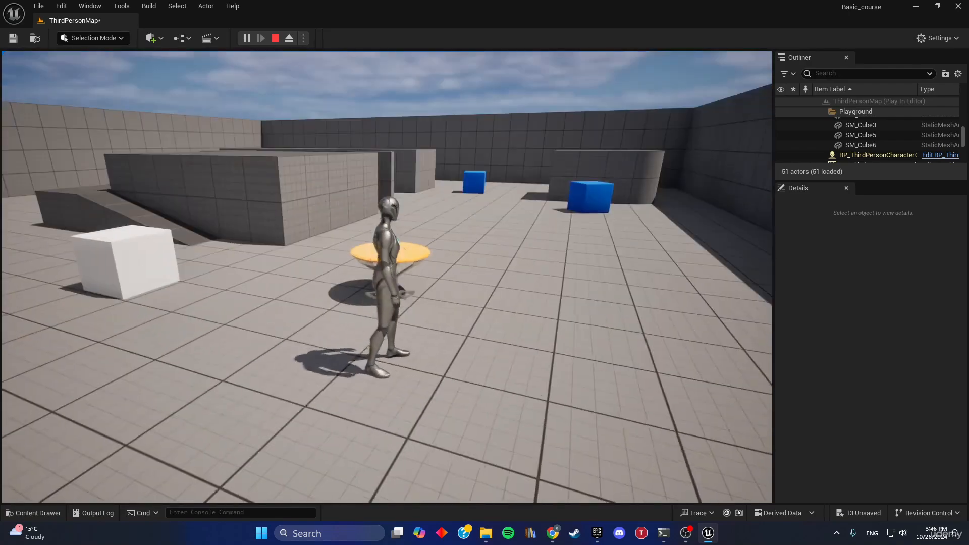
key("w")
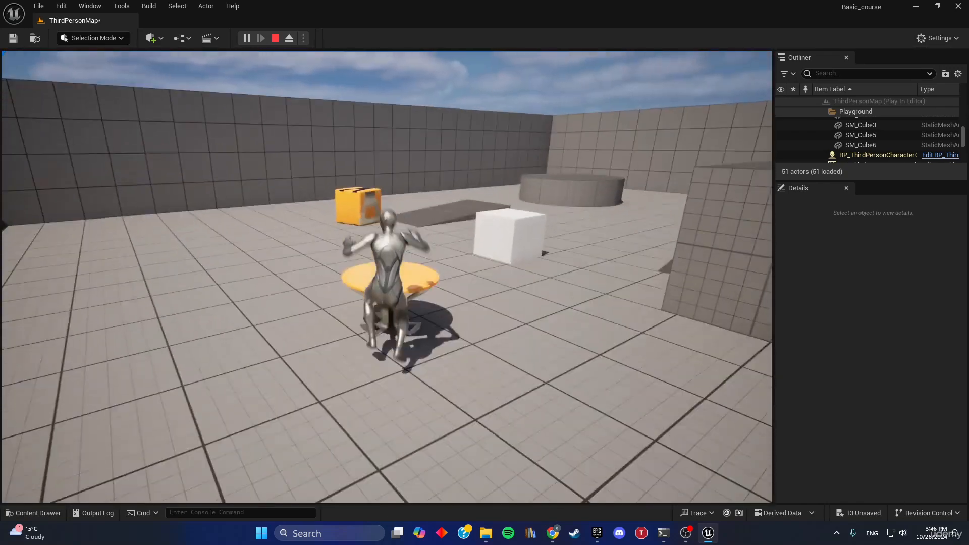
key("a")
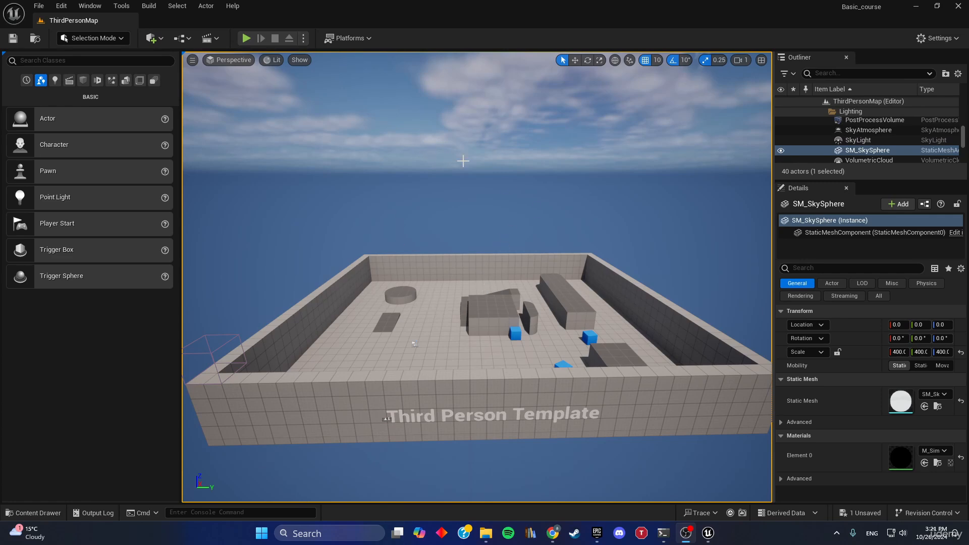
Step: Fly the viewport camera forward, backward, sideways, down and up around the Third Person Template level
mouse_move(464, 161)
right_mouse_down()
mouse_move(379, 157)
mouse_move(485, 159)
mouse_move(333, 154)
mouse_move(510, 153)
mouse_move(396, 153)
mouse_move(469, 153)
mouse_move(469, 170)
mouse_move(510, 142)
mouse_move(525, 143)
mouse_move(379, 194)
mouse_move(338, 106)
mouse_move(303, 149)
mouse_move(454, 215)
mouse_move(386, 245)
mouse_move(230, 231)
mouse_move(461, 159)
right_mouse_up()
key("w")
key("s")
key("a")
key("d")
key("q")
key("e")
Step: Vary the camera speed while flying over the level, settle on 1.6, and check the camera speed settings
key("w")
scroll(468, 152, "up", 5)
key("s")
scroll(468, 152, "down", 2)
key("w")
scroll(469, 169, "up", 5)
key("s")
key("w")
scroll(469, 170, "up", 6)
scroll(469, 169, "down", 8)
key("w")
key("w")
key("d")
key("w")
left_click(738, 60)
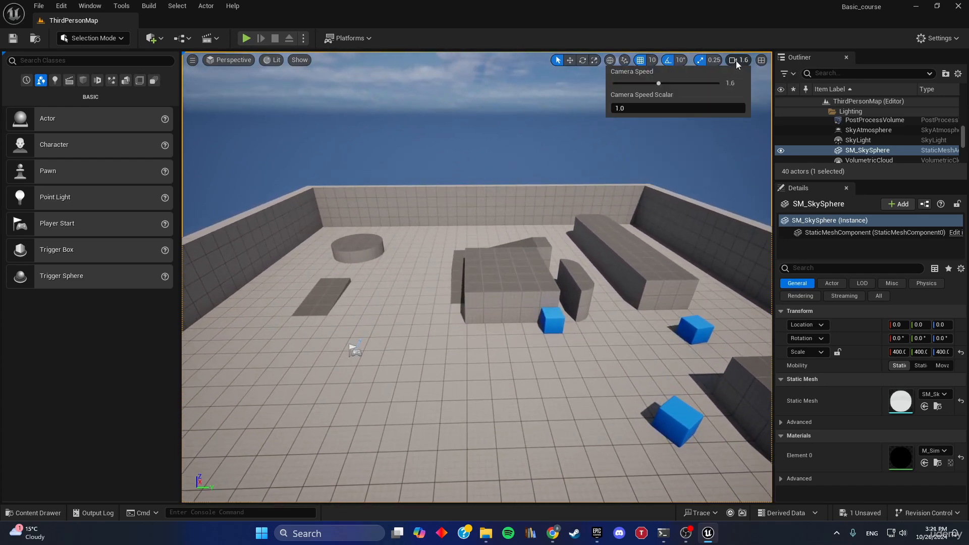
left_click(742, 62)
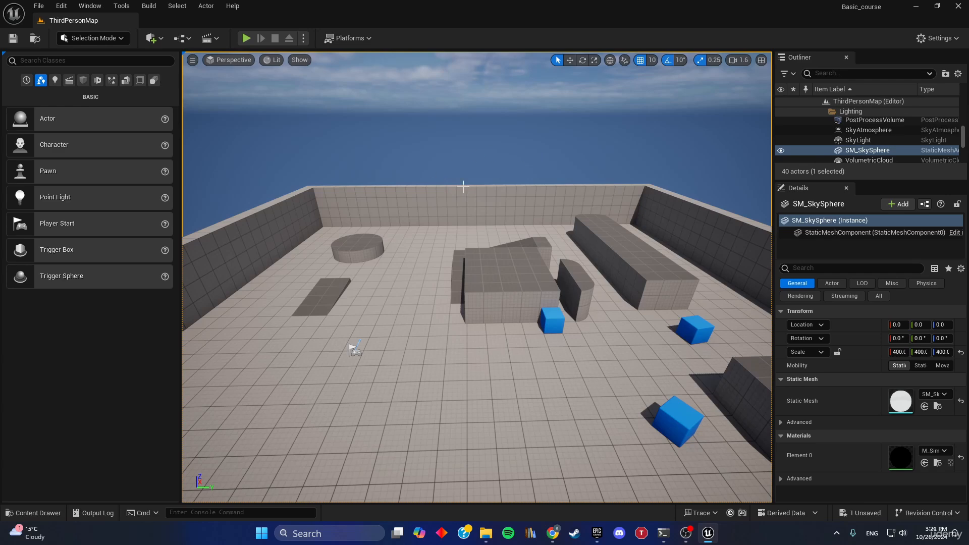
Step: Move the blue cube beside the large block across the floor to near the player start
left_click(556, 329)
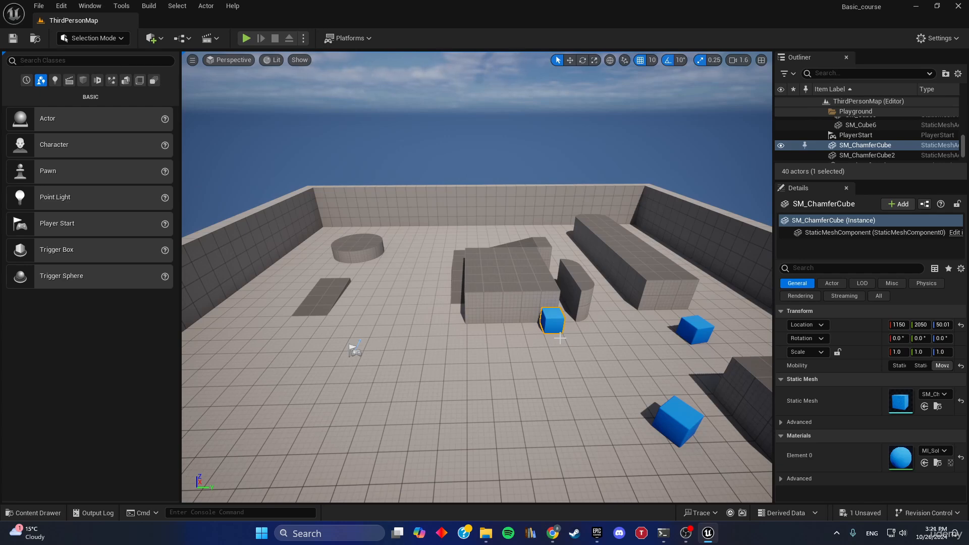
key("w")
right_click_drag(553, 363, 553, 373)
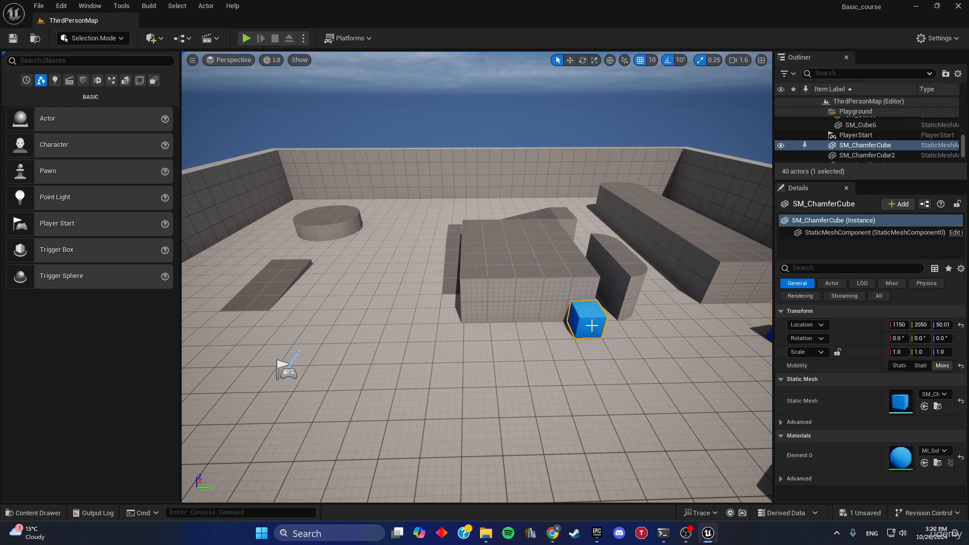
key("w")
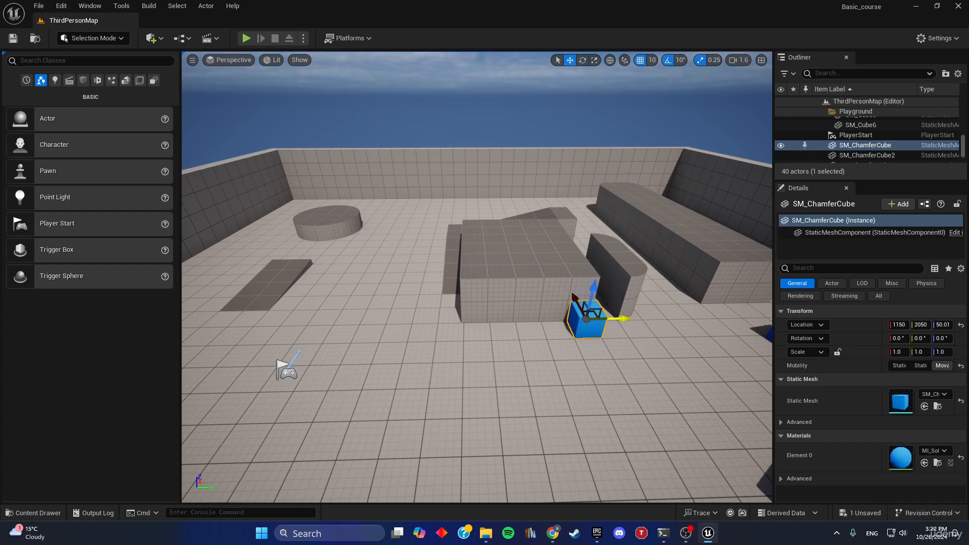
left_click_drag(610, 326, 289, 337)
Step: Move the large central block freely to about X 1329, Y 1543, Z 214, above the floor
left_click(470, 303)
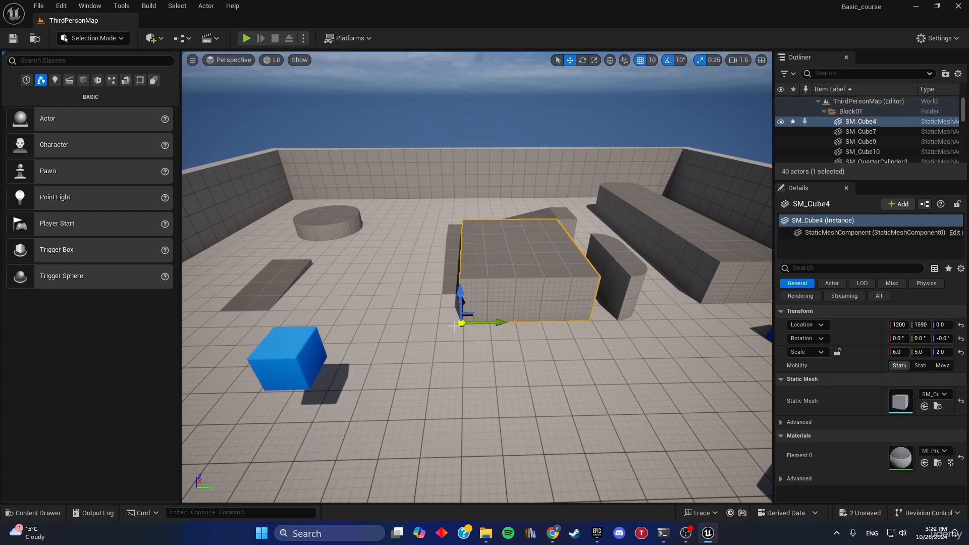
left_click_drag(458, 326, 448, 258)
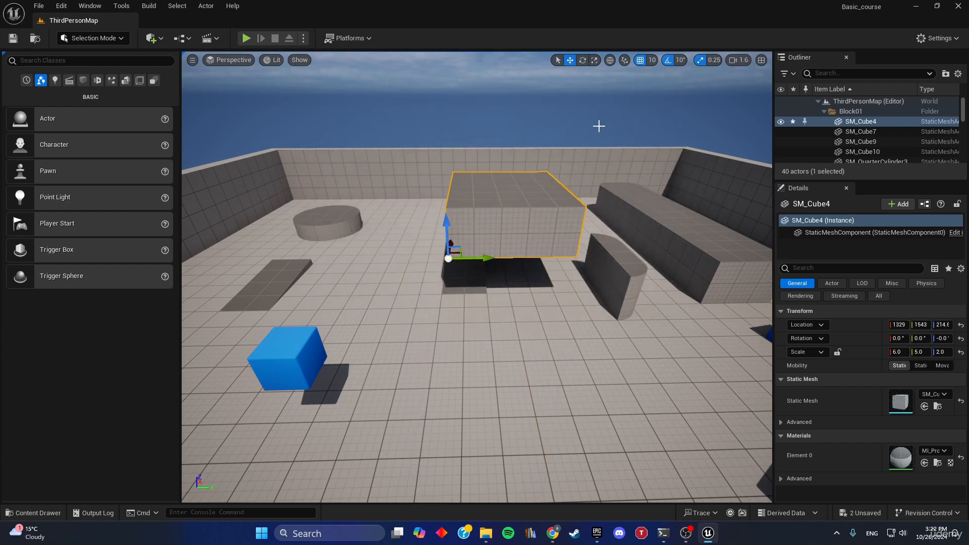
Step: Rotate the large floating block to 90° about its vertical Z axis
left_click(582, 61)
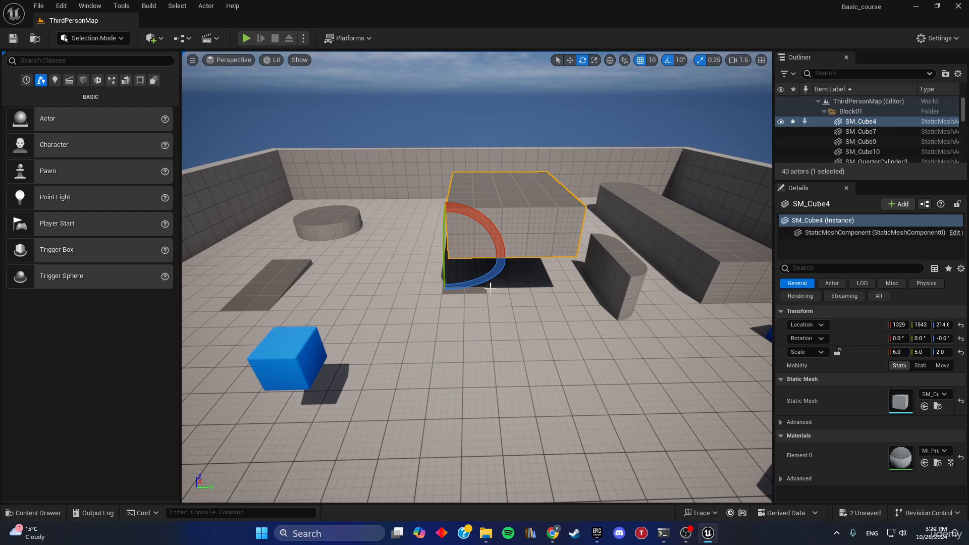
left_click_drag(491, 271, 519, 264)
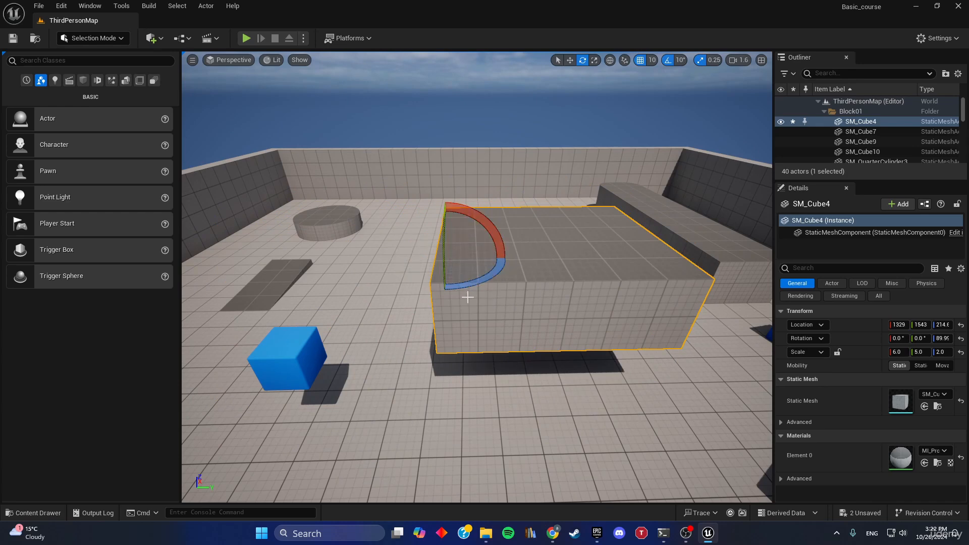
mouse_move(457, 215)
left_mouse_down()
mouse_move(391, 268)
mouse_move(446, 202)
left_mouse_up()
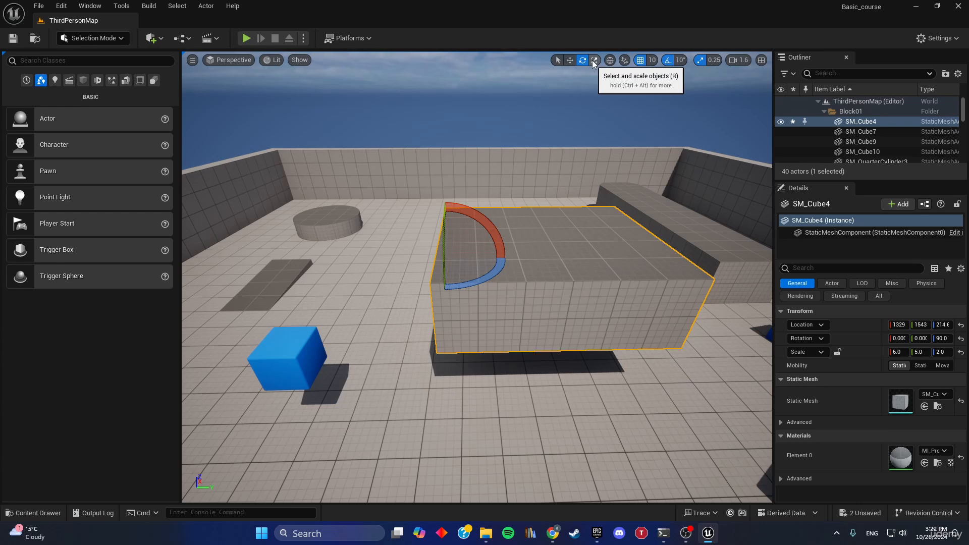
Step: Scale the large floating block down to X 5.0 and Y 0.5, keep it 2.0 in Z, and leave it selected
left_click(594, 61)
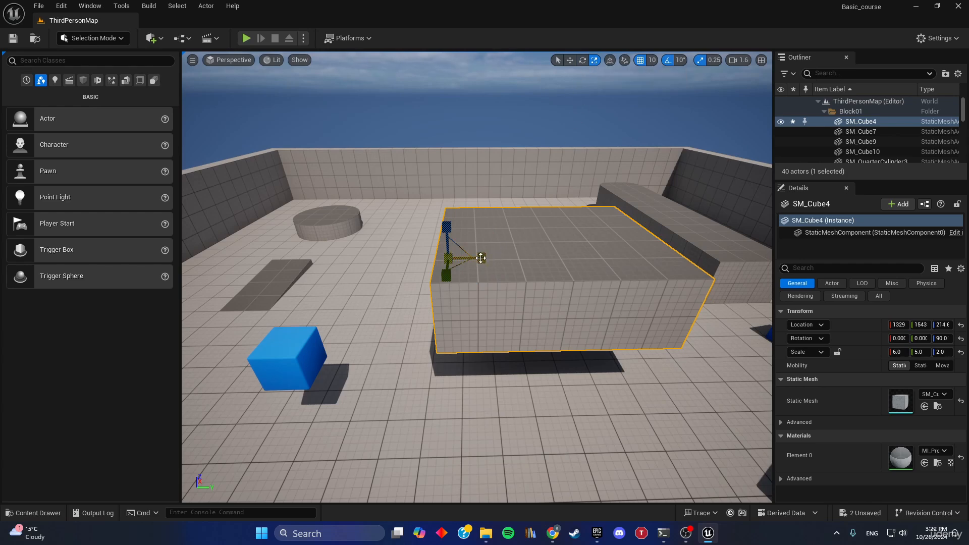
mouse_move(447, 226)
left_mouse_down()
mouse_move(446, 172)
mouse_move(446, 227)
left_mouse_up()
left_click_drag(482, 258, 444, 202)
left_click(449, 313)
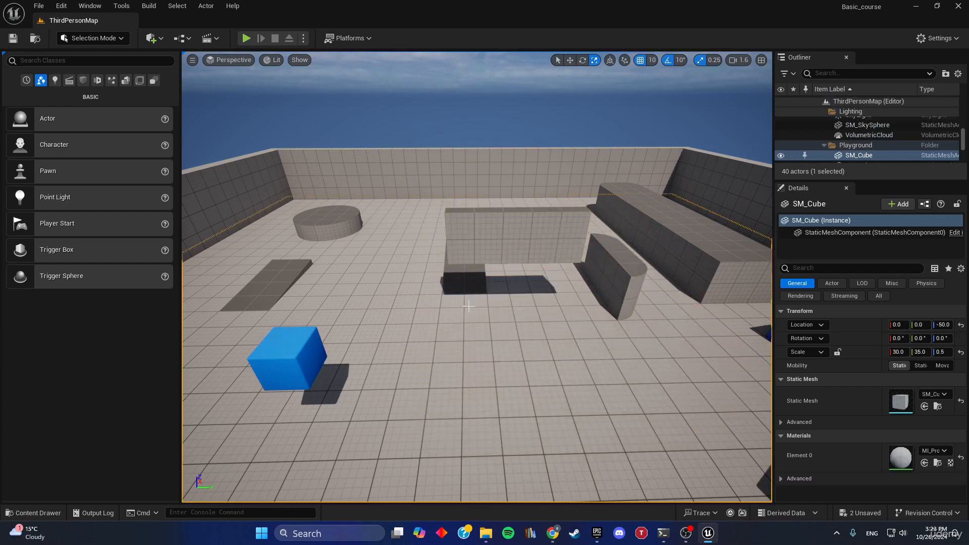
left_click(511, 246)
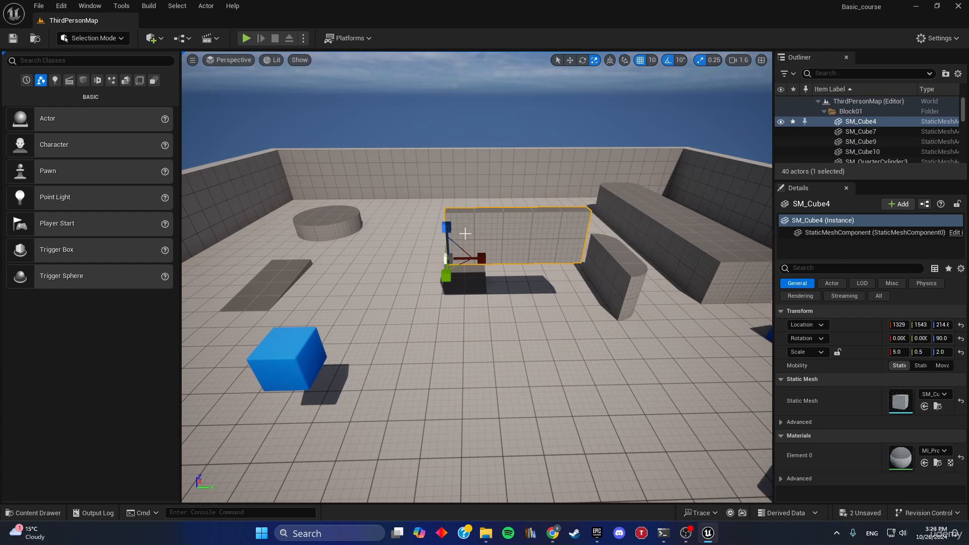
Step: Switch to the select-only mode without transform handles and select the blue cube near the player start
key("q")
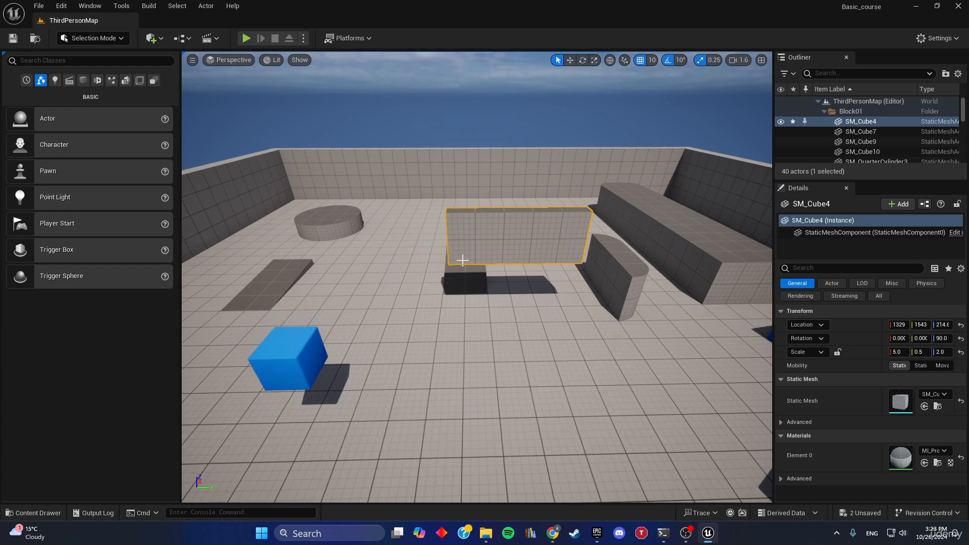
left_click(449, 287)
left_click(277, 346)
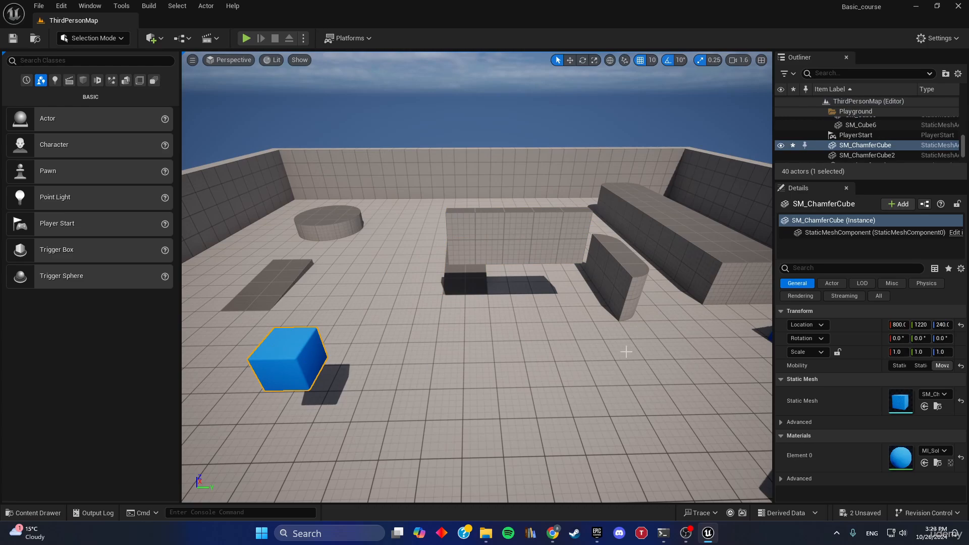
right_click_drag(621, 338, 681, 341)
right_click_drag(477, 277, 481, 234)
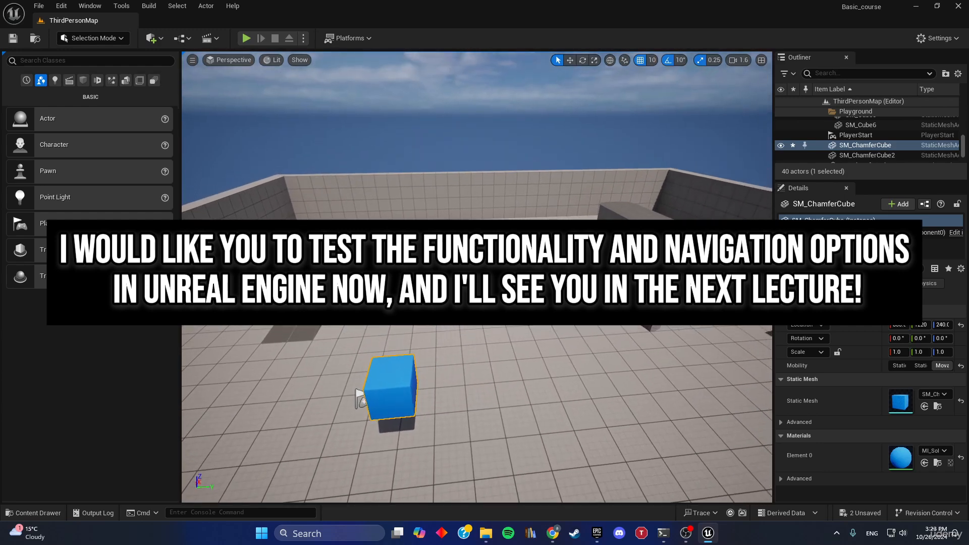